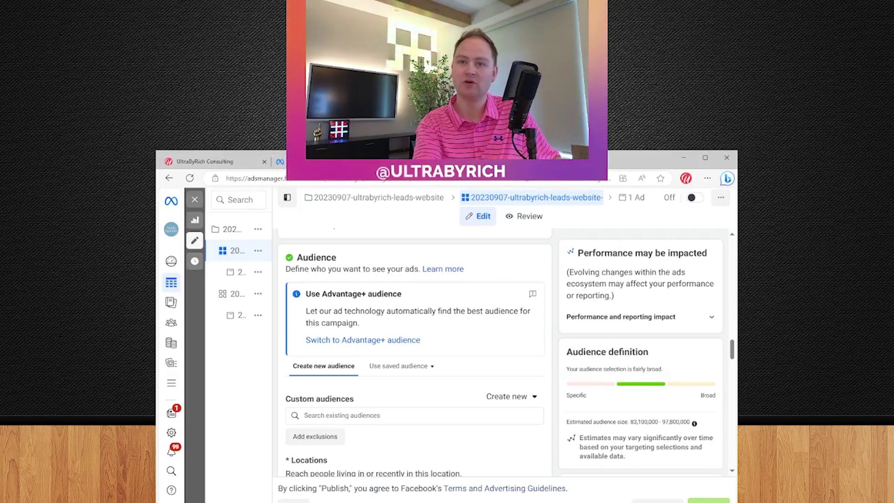
# Highlight part of the Audience heading in the ad set's audience settings.
pyautogui.moveTo(303, 258); pyautogui.dragTo(338, 263)
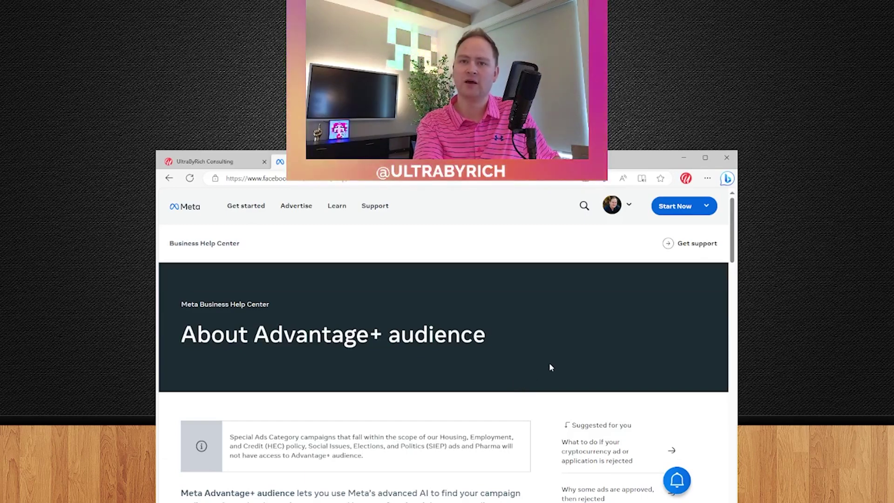
# Scroll to the 'We saw' results and highlight '13' and 'catalog sale' in the first result.
pyautogui.scroll(-2, 548, 367)
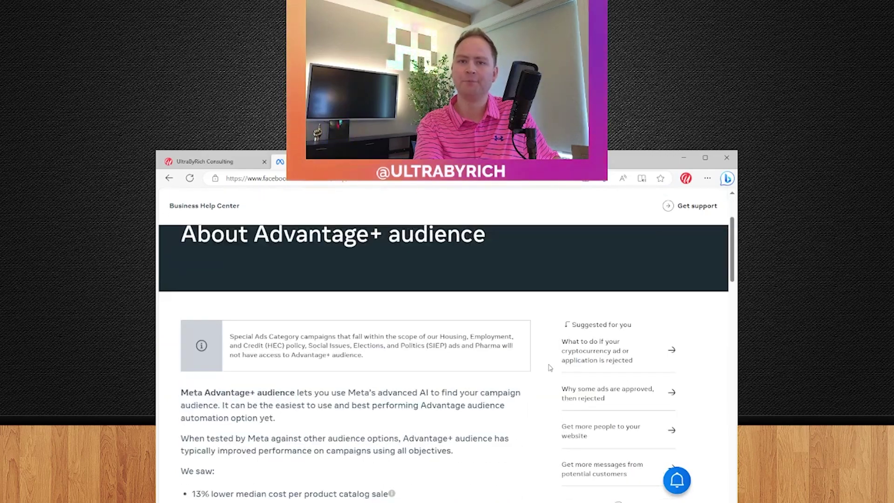
pyautogui.scroll(-1, 549, 367)
pyautogui.scroll(-1, 427, 401)
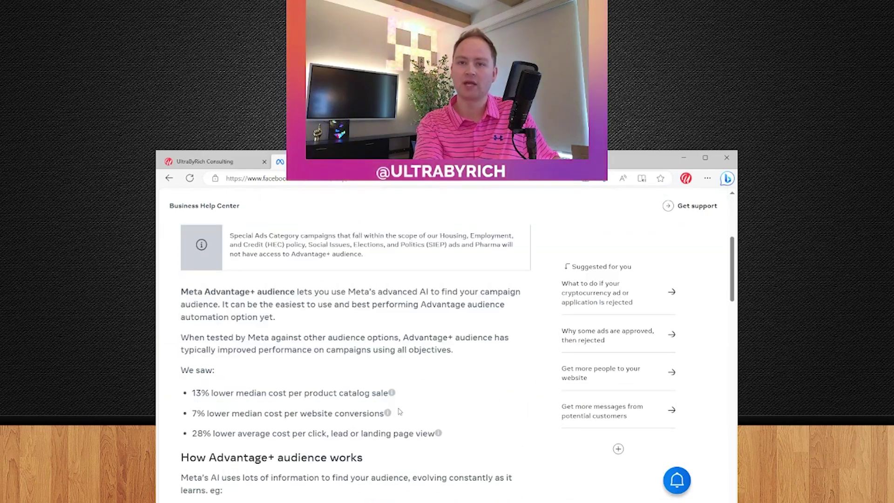
pyautogui.doubleClick(196, 393)
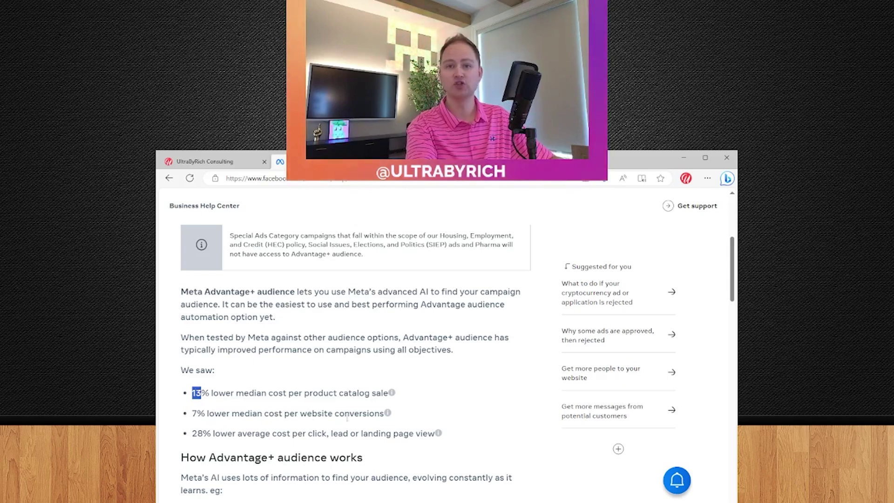
pyautogui.moveTo(339, 392); pyautogui.dragTo(396, 393)
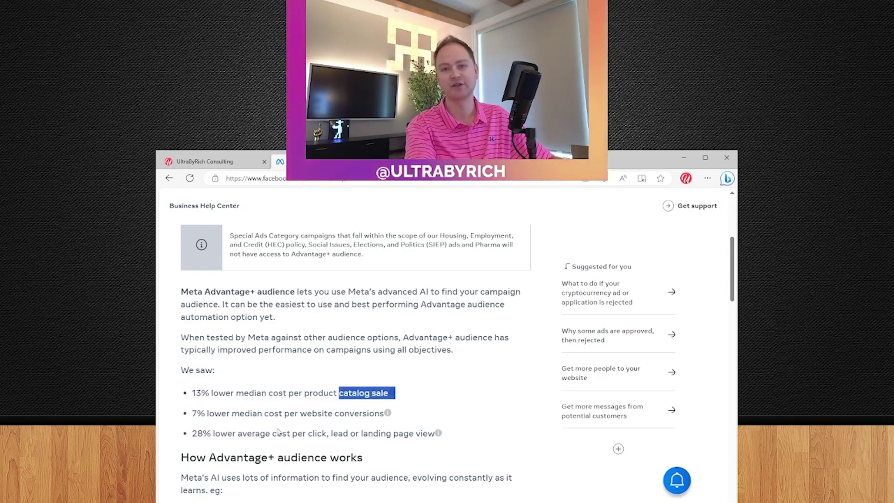
pyautogui.click(208, 422)
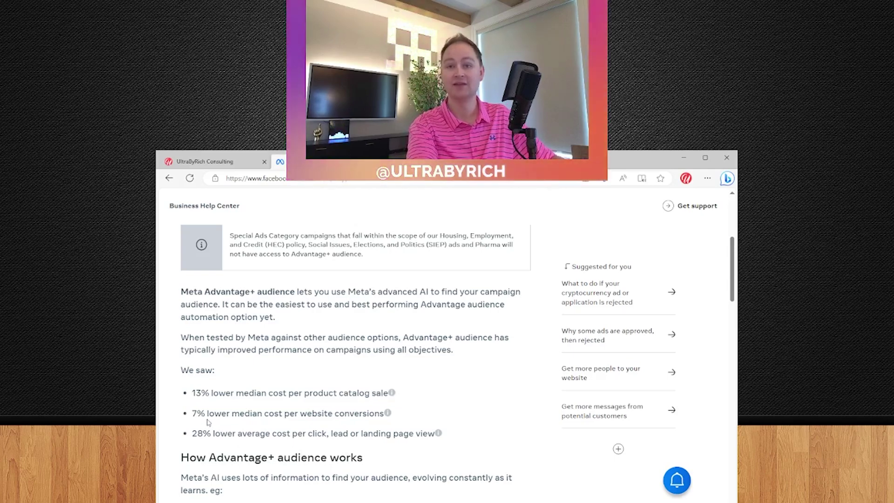
# Highlight the 13% figure and the full 7% result line.
pyautogui.doubleClick(196, 394)
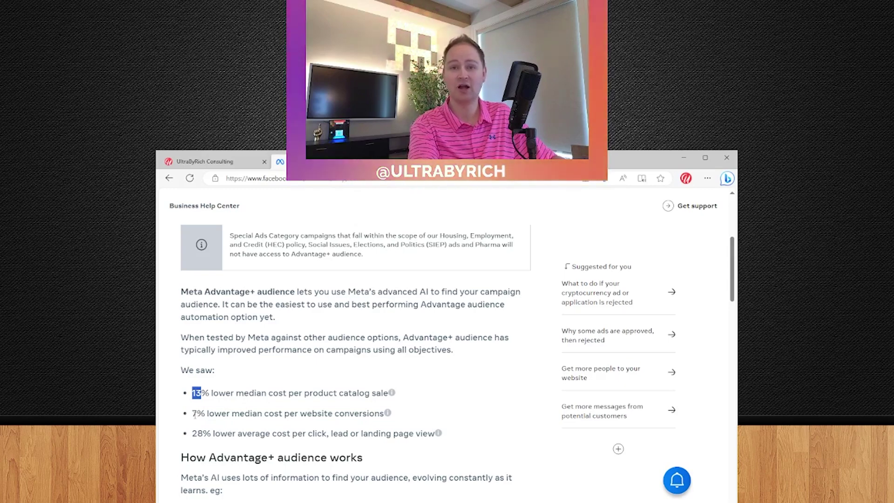
pyautogui.moveTo(193, 414); pyautogui.dragTo(290, 416)
pyautogui.click(307, 412)
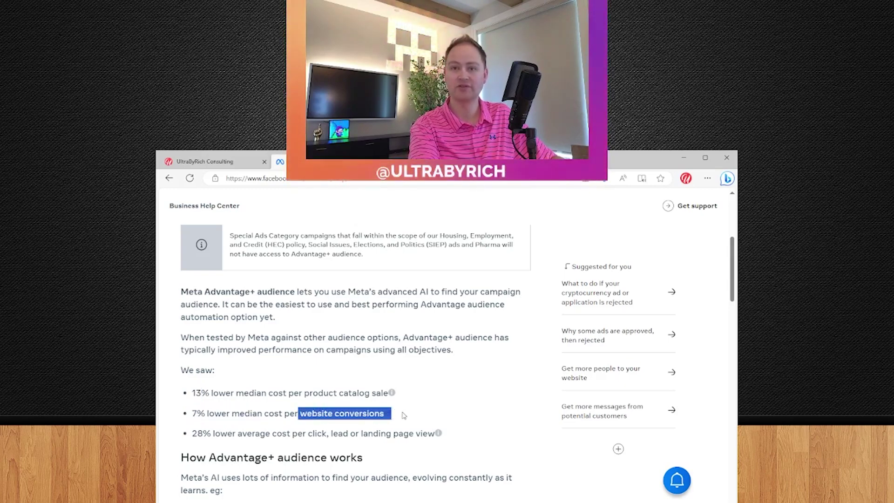
pyautogui.tripleClick(333, 413)
pyautogui.click(194, 431)
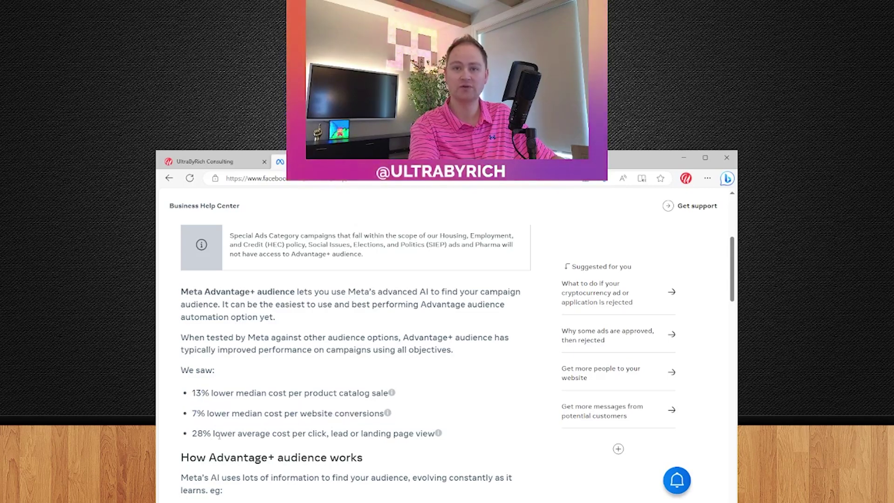
# Highlight 'cost per click', 'lead' and 'landing page view' in the 28% result and show its note.
pyautogui.moveTo(195, 431); pyautogui.dragTo(221, 433)
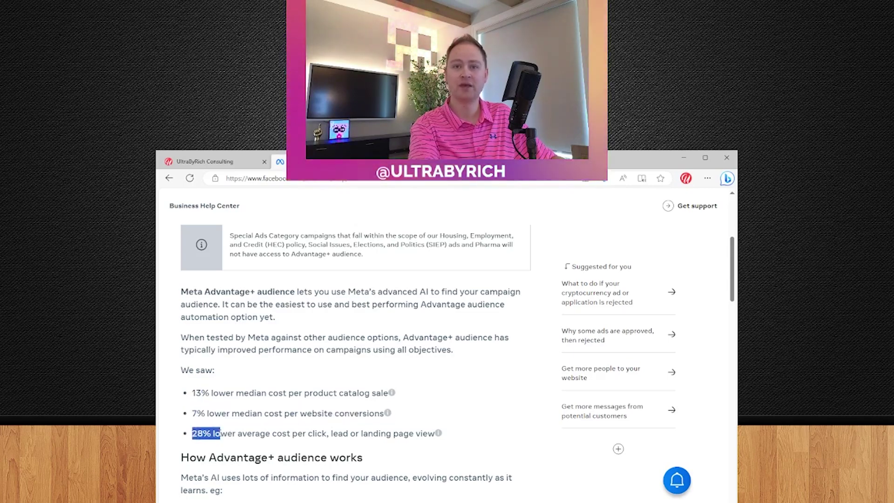
pyautogui.moveTo(282, 433); pyautogui.dragTo(330, 433)
pyautogui.doubleClick(340, 433)
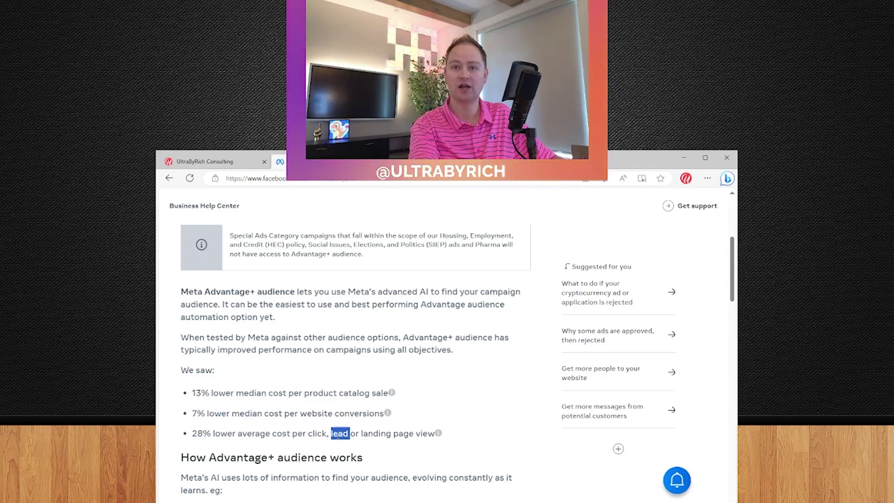
pyautogui.keyDown('shift'); pyautogui.click(435, 433); pyautogui.keyUp('shift')
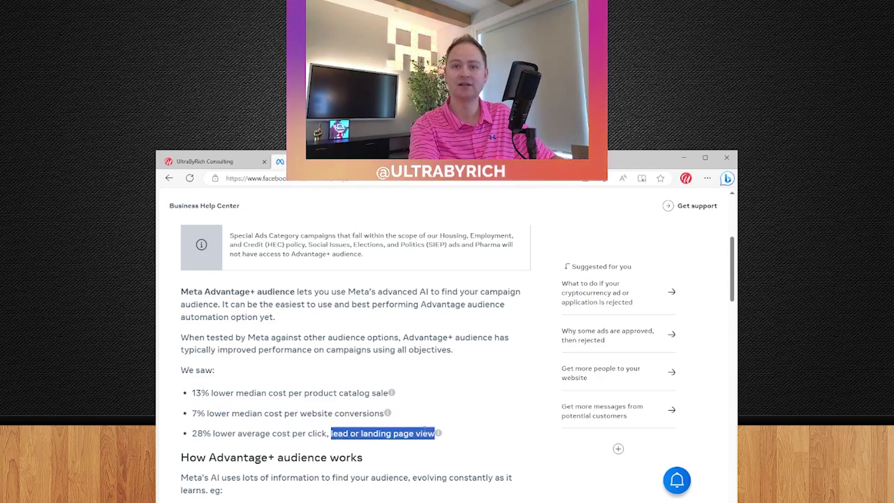
pyautogui.click(239, 435)
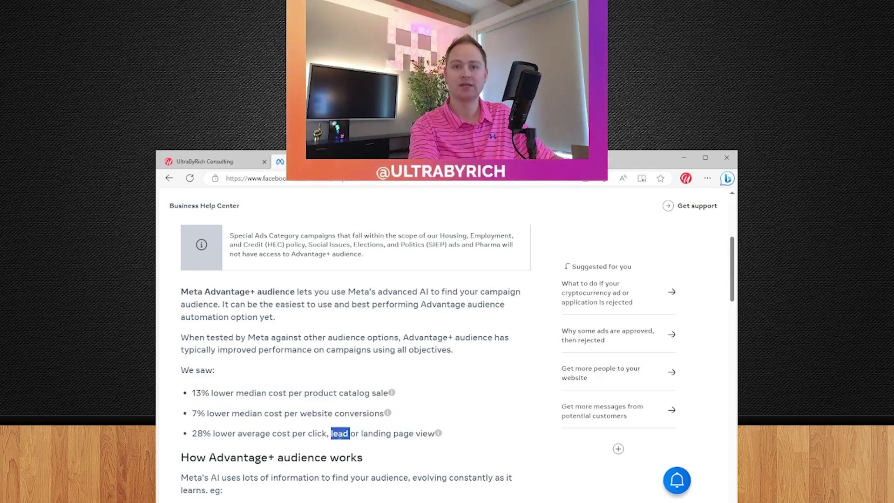
pyautogui.moveTo(361, 434); pyautogui.dragTo(435, 434)
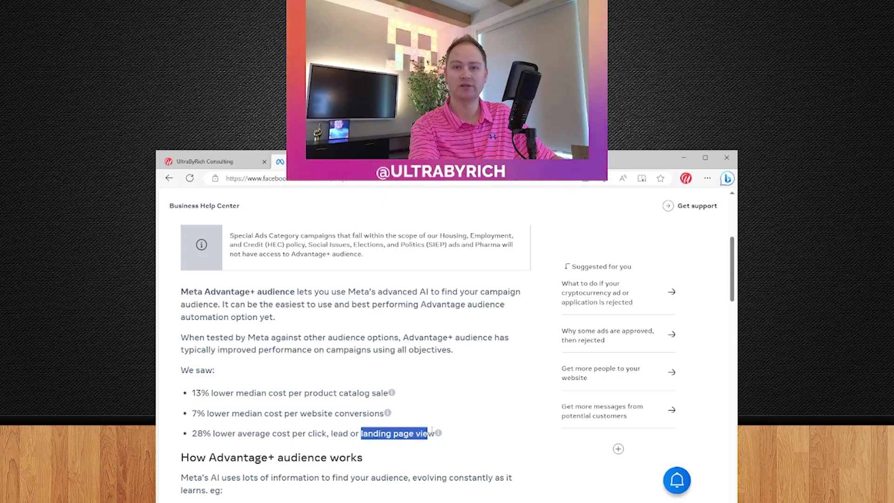
pyautogui.click(345, 436)
pyautogui.moveTo(439, 434)
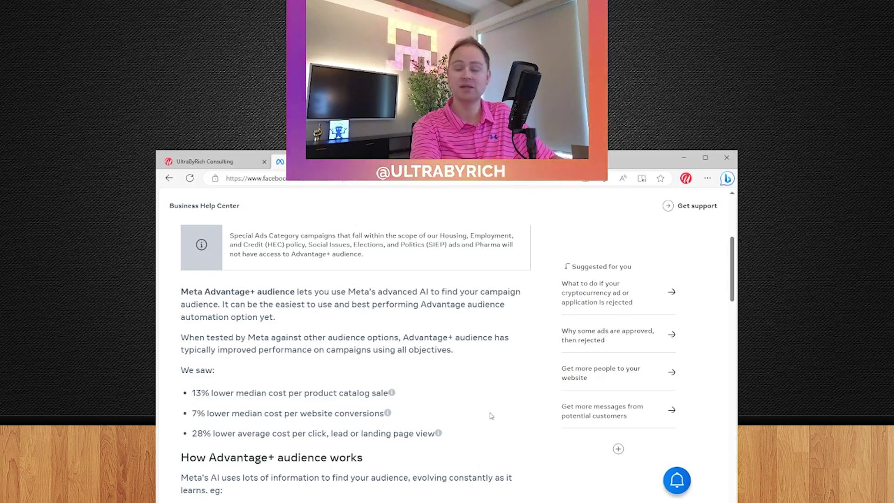
pyautogui.moveTo(303, 397); pyautogui.dragTo(373, 407)
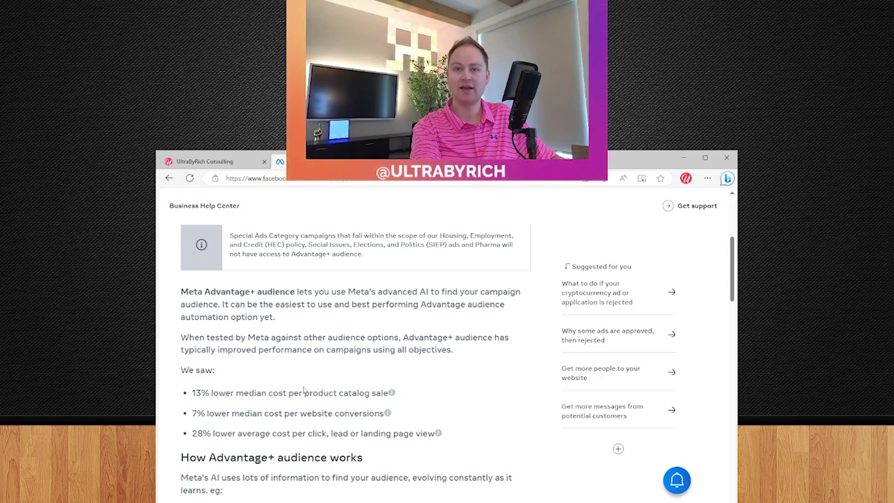
pyautogui.moveTo(295, 393); pyautogui.dragTo(387, 396)
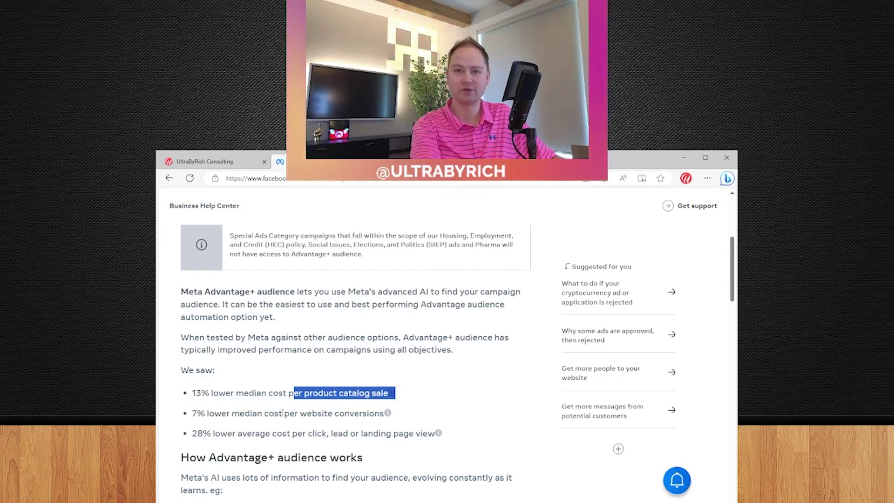
pyautogui.moveTo(300, 413); pyautogui.dragTo(395, 417)
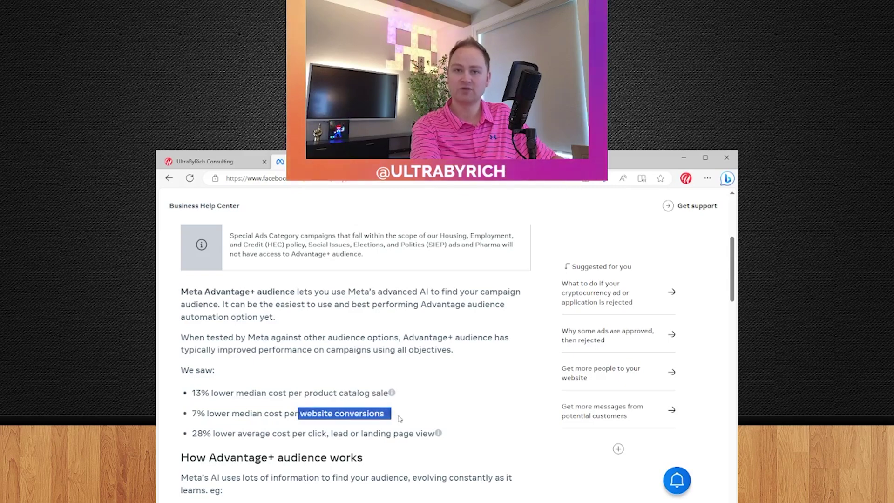
pyautogui.doubleClick(194, 413)
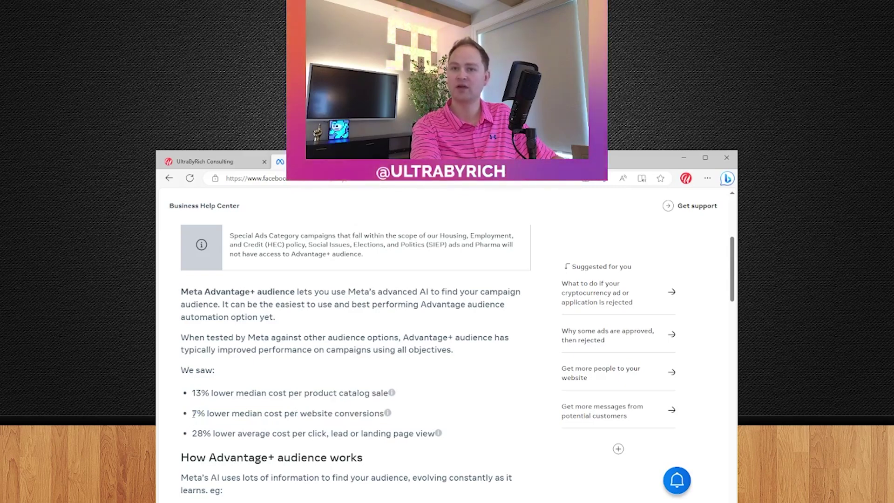
pyautogui.click(203, 447)
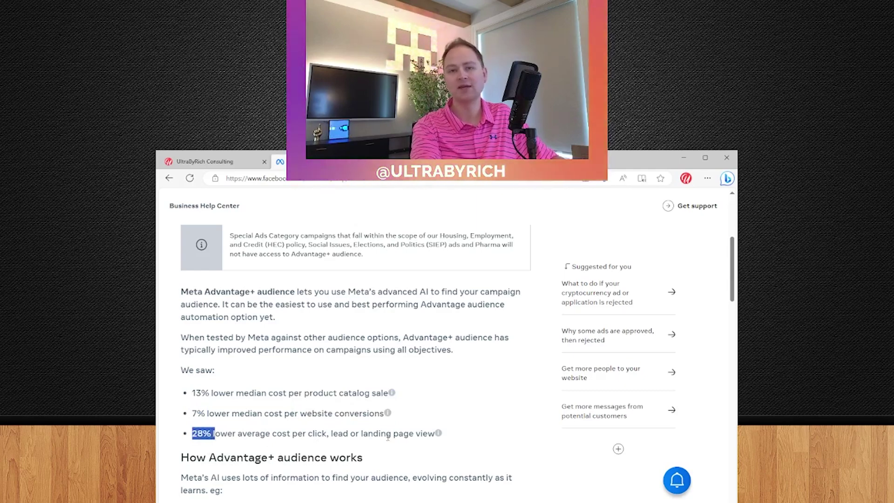
pyautogui.doubleClick(340, 434)
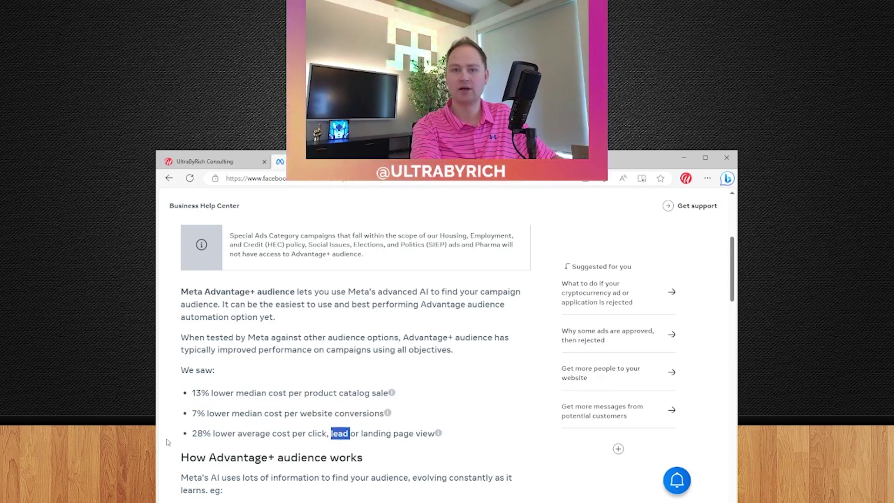
# Highlight the Pixel data example and 'product catalog sale', then return to the article's top.
pyautogui.scroll(-2, 316, 434)
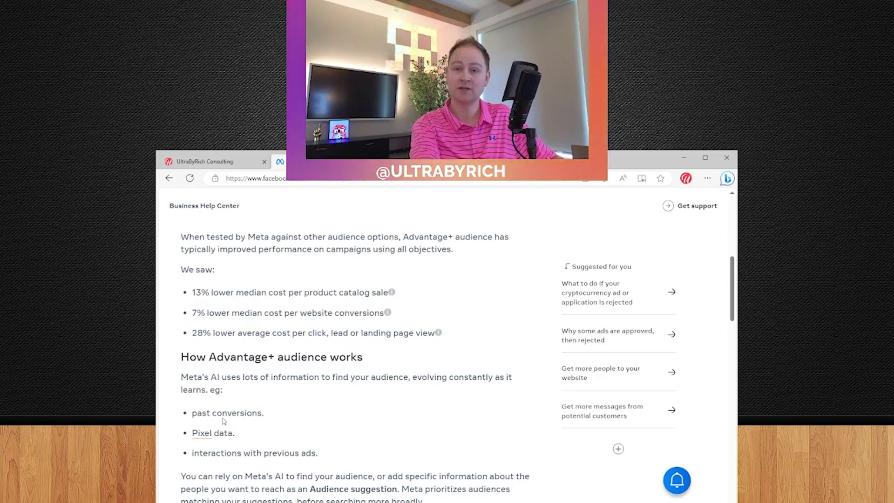
pyautogui.moveTo(177, 429); pyautogui.dragTo(285, 453)
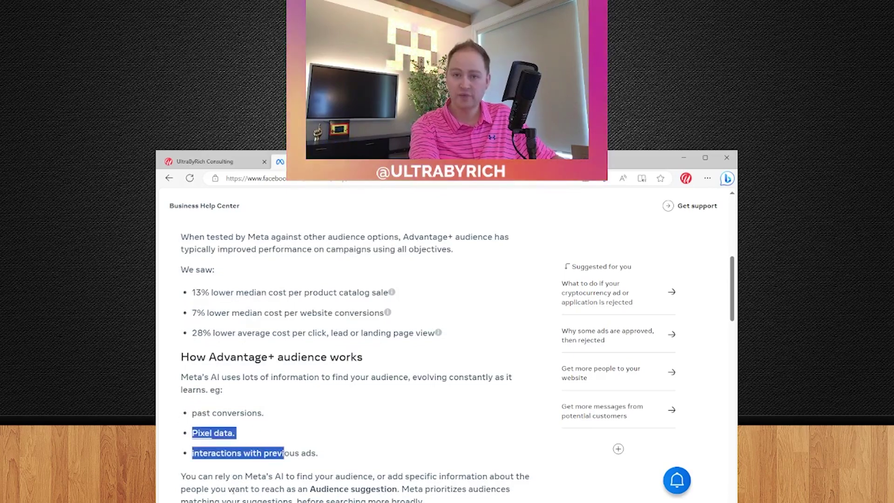
pyautogui.click(192, 473)
pyautogui.moveTo(314, 290); pyautogui.dragTo(395, 294)
pyautogui.click(306, 307)
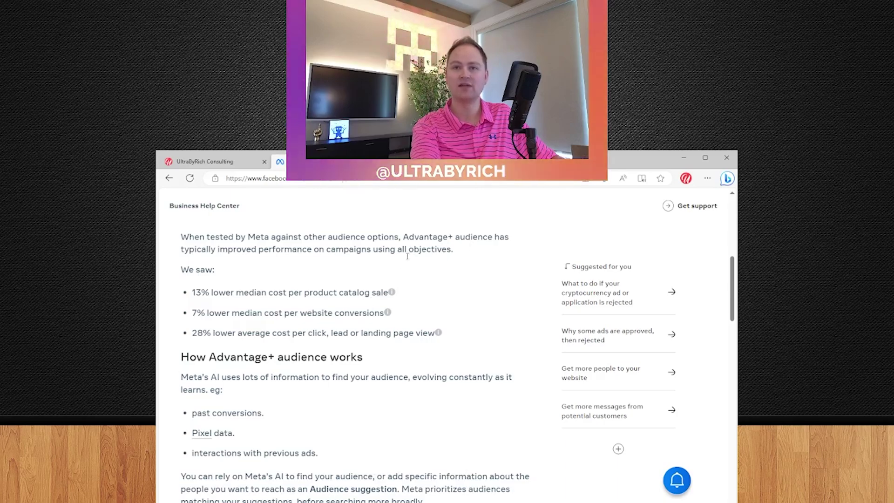
pyautogui.scroll(10, 399, 274)
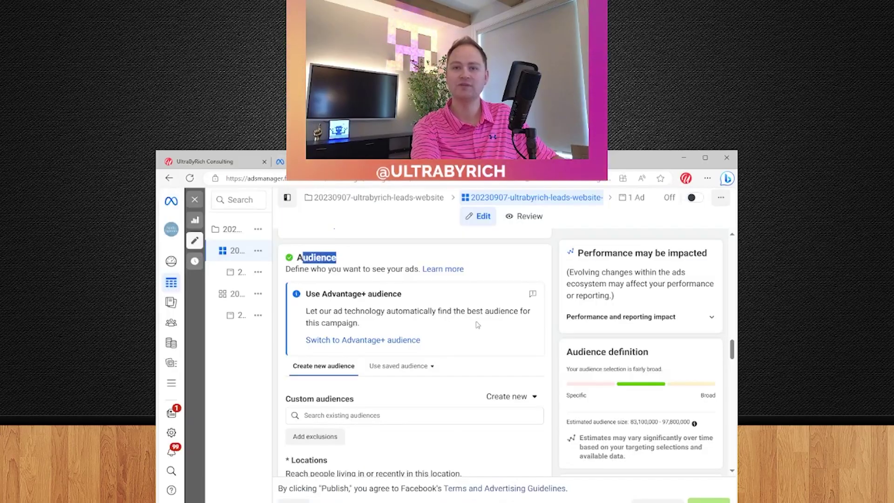
# Replace the ad set's custom audience with Advantage+ audience in the Audience section.
pyautogui.scroll(-4, 446, 375)
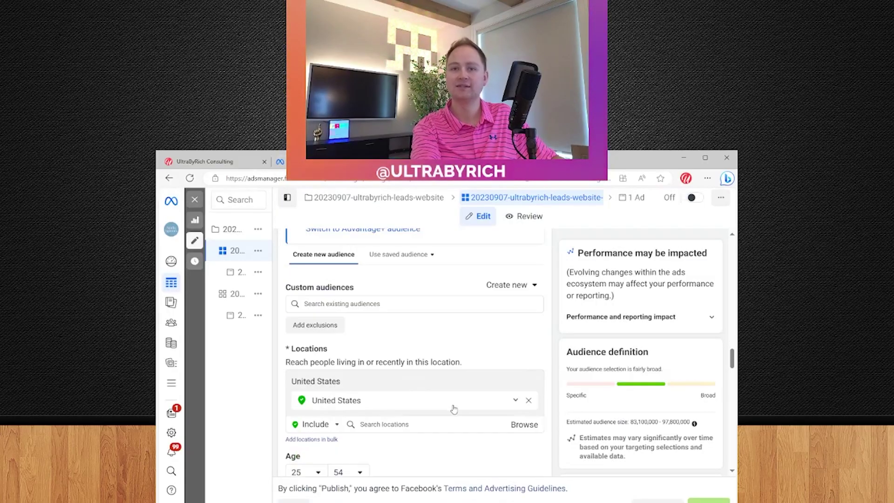
pyautogui.scroll(3, 427, 406)
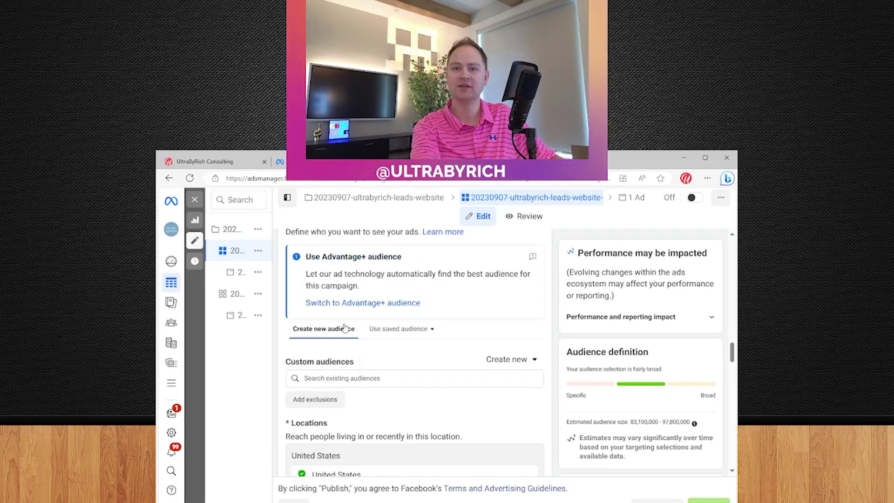
pyautogui.scroll(-4, 324, 316)
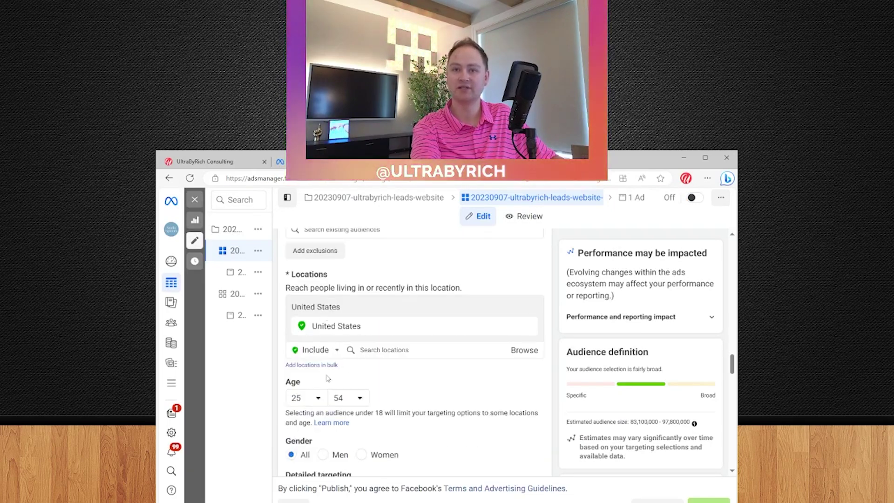
pyautogui.scroll(-5, 375, 367)
pyautogui.scroll(-5, 375, 368)
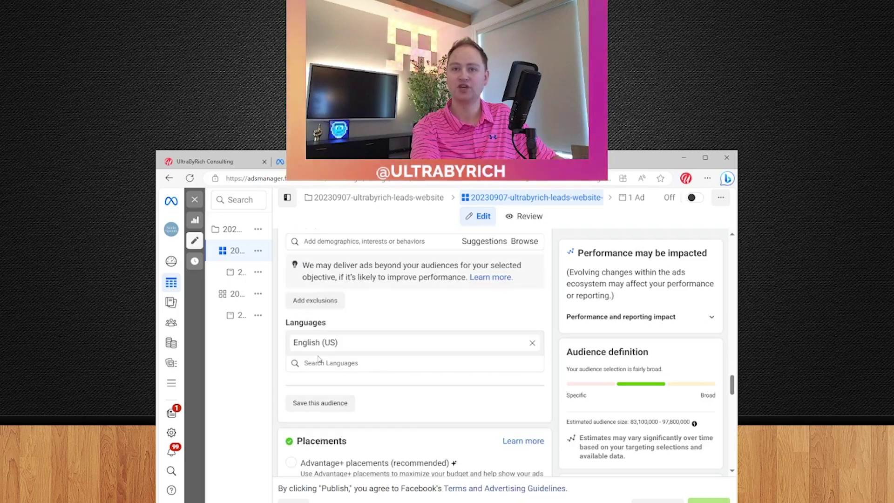
pyautogui.scroll(4, 373, 383)
pyautogui.scroll(14, 339, 424)
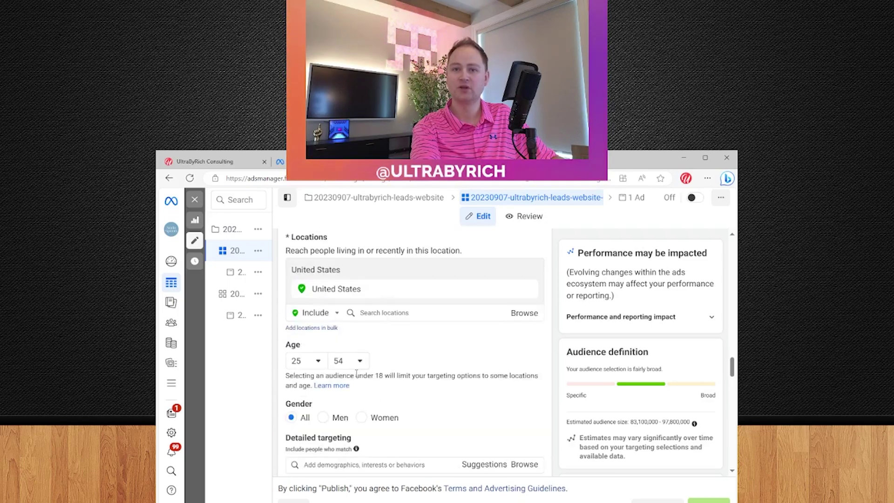
pyautogui.scroll(-4, 368, 408)
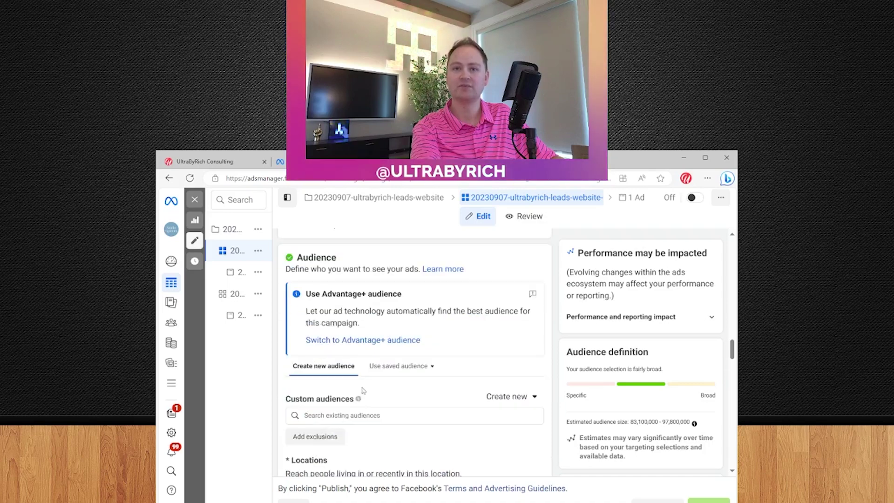
pyautogui.click(447, 356)
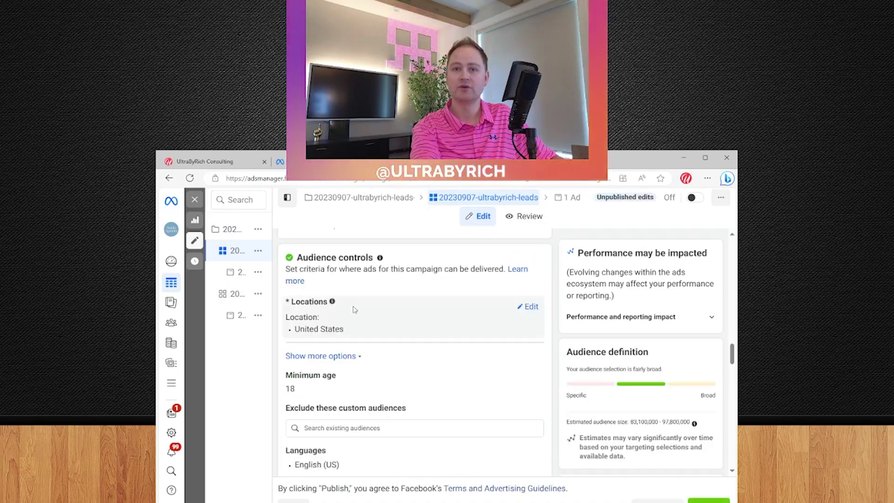
# Change the location from United States to Draper, Utah (+25 mi) and close the zero-conversions warning.
pyautogui.scroll(-3, 367, 321)
pyautogui.scroll(3, 382, 372)
pyautogui.moveTo(378, 382)
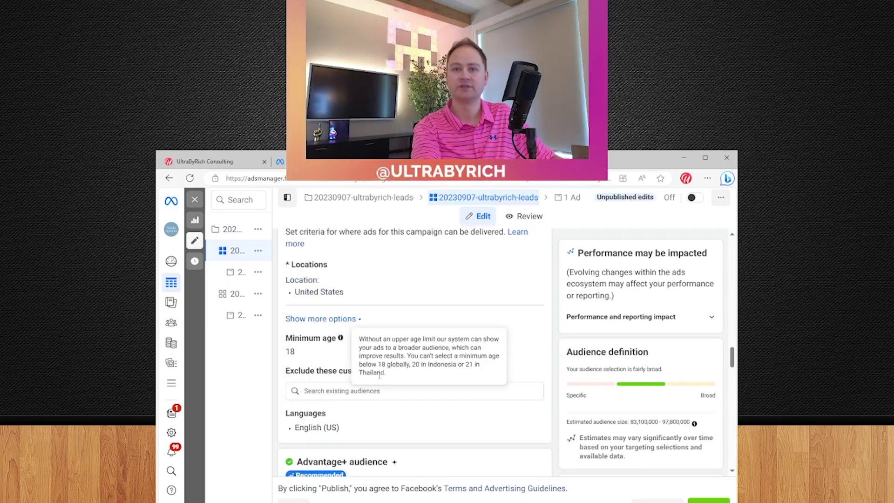
pyautogui.scroll(1, 418, 349)
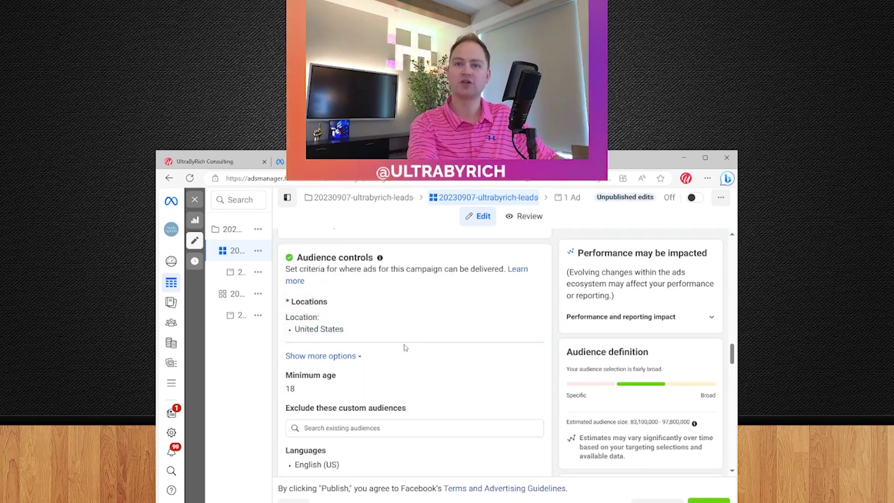
pyautogui.moveTo(461, 317)
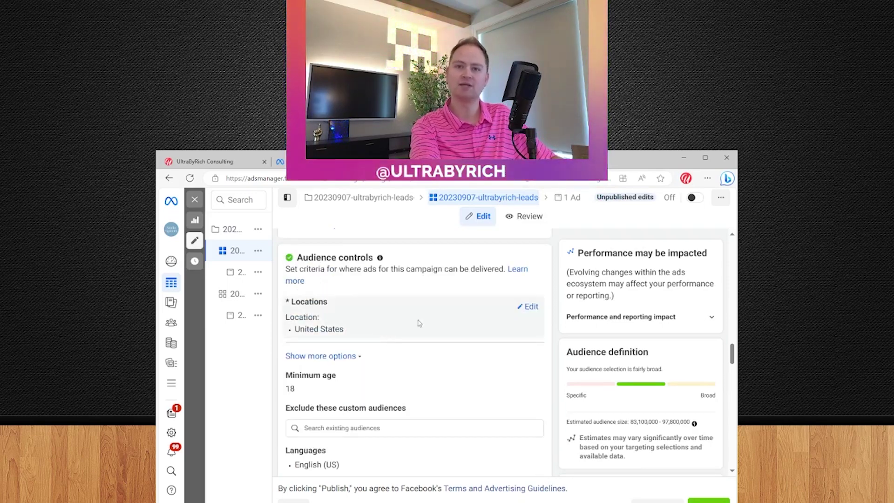
pyautogui.click(530, 307)
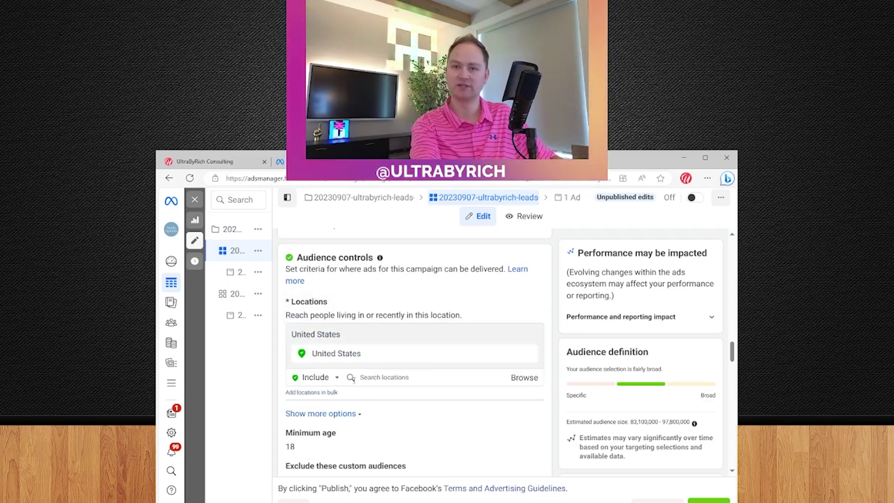
pyautogui.click(405, 377)
pyautogui.write('draper')
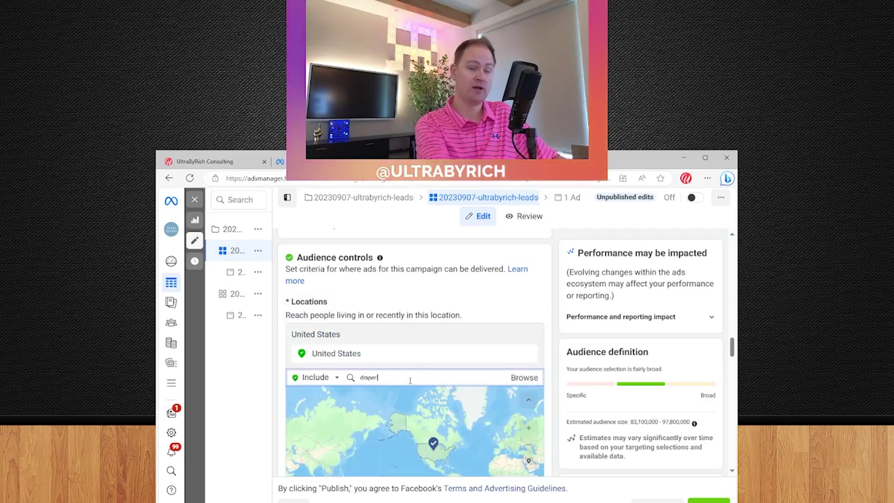
pyautogui.write(' utah')
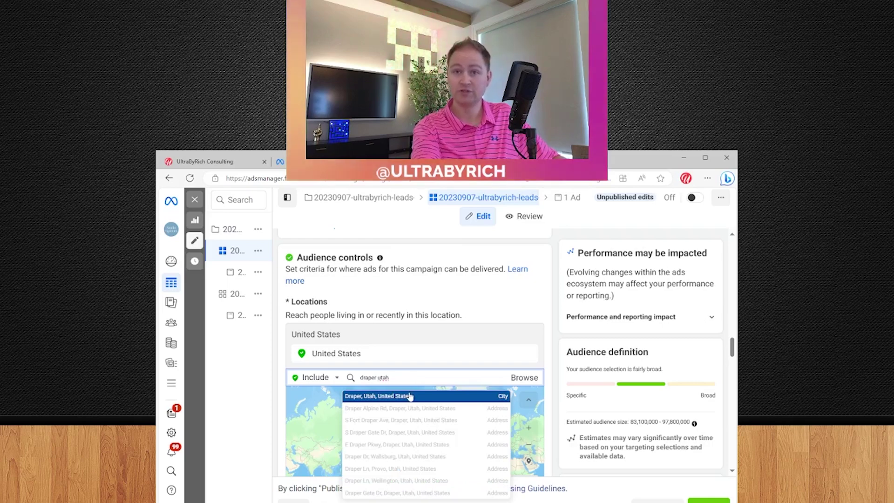
pyautogui.click(410, 396)
pyautogui.scroll(-2, 454, 303)
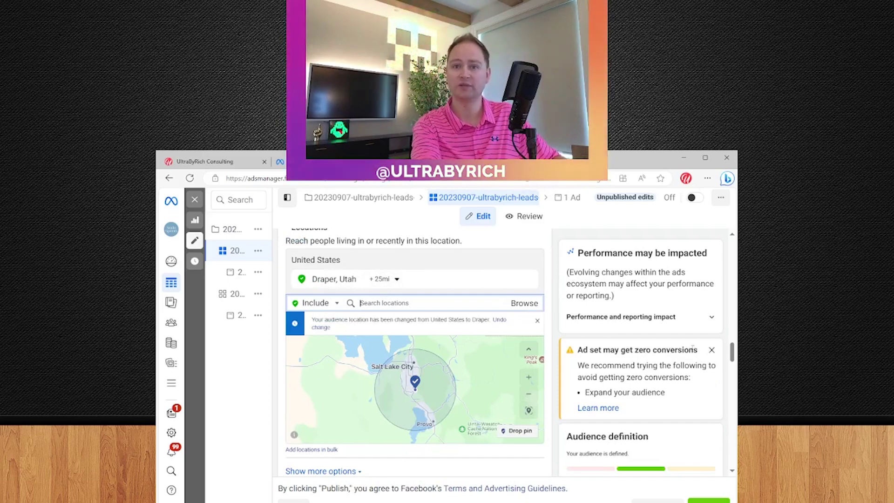
pyautogui.click(712, 350)
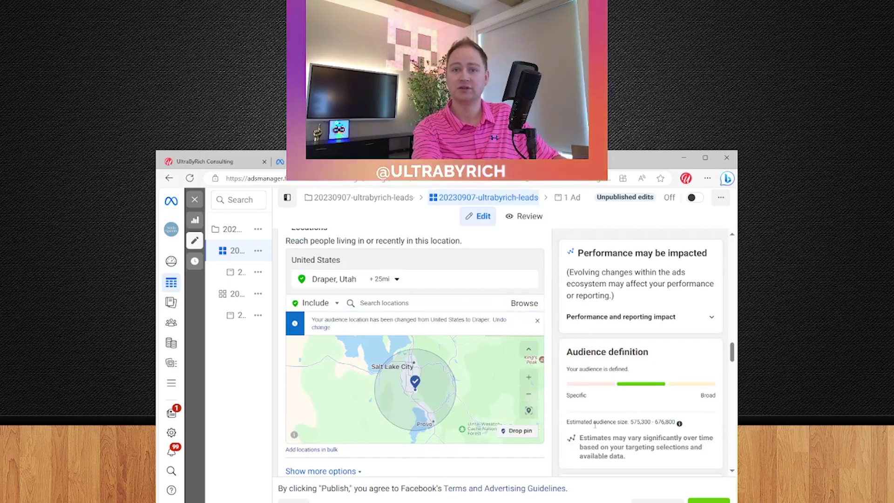
pyautogui.scroll(-3, 582, 372)
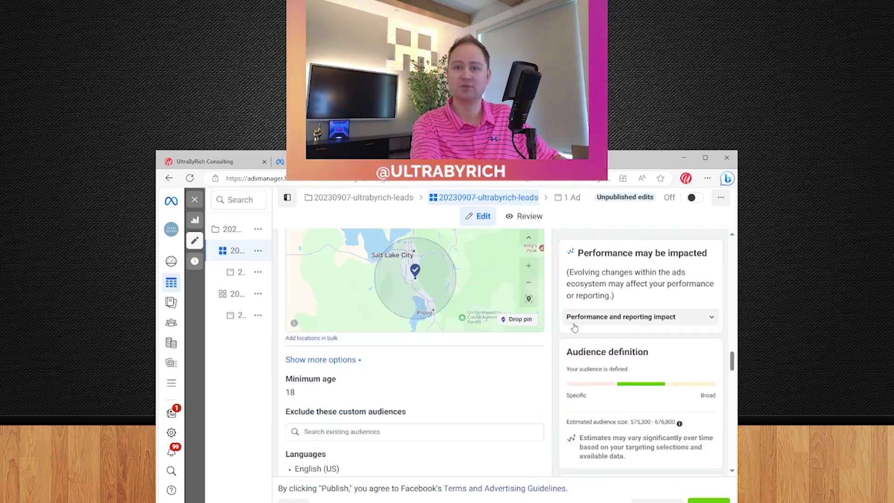
# Change the minimum age from 18 to 25 and close the zero-conversions warning.
pyautogui.click(531, 381)
pyautogui.click(303, 394)
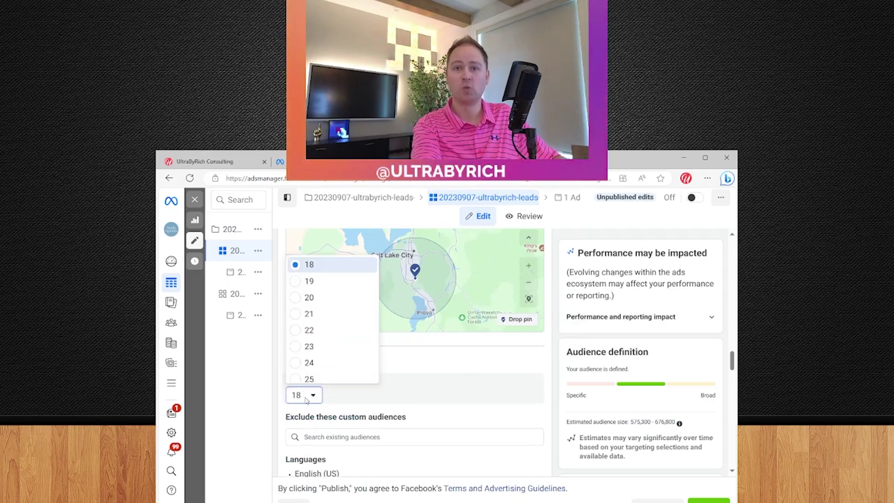
pyautogui.click(308, 379)
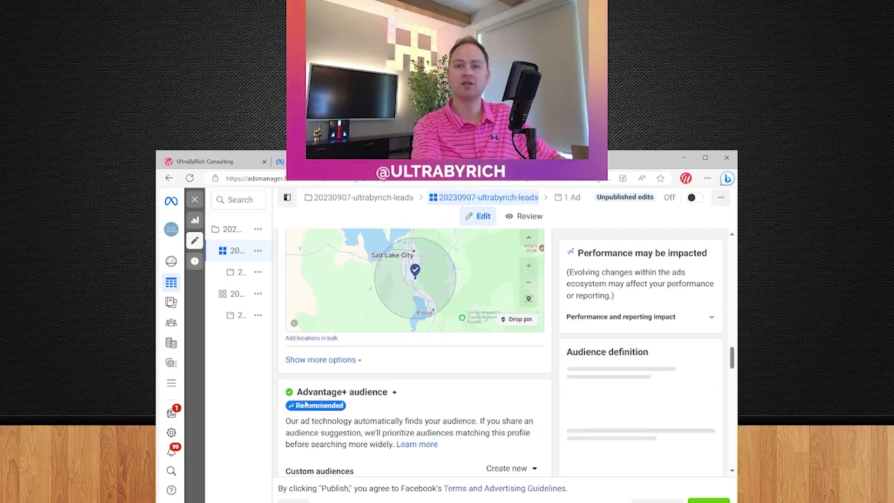
pyautogui.click(711, 355)
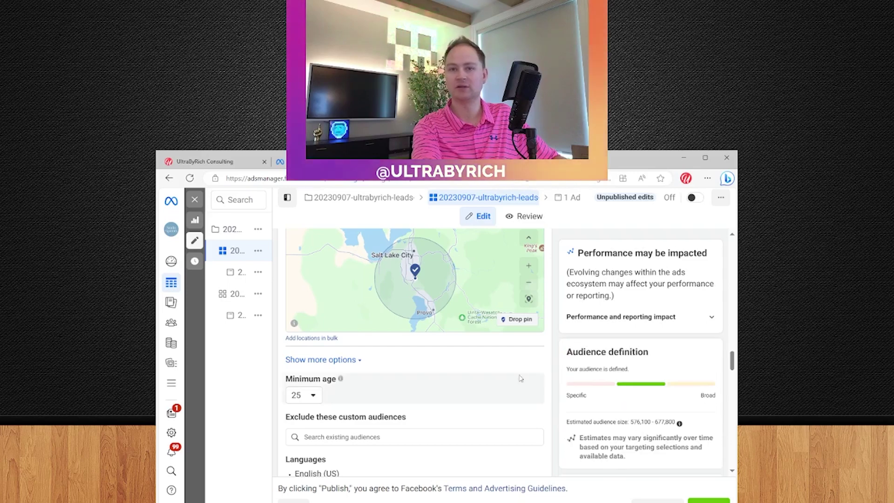
pyautogui.scroll(-1, 362, 400)
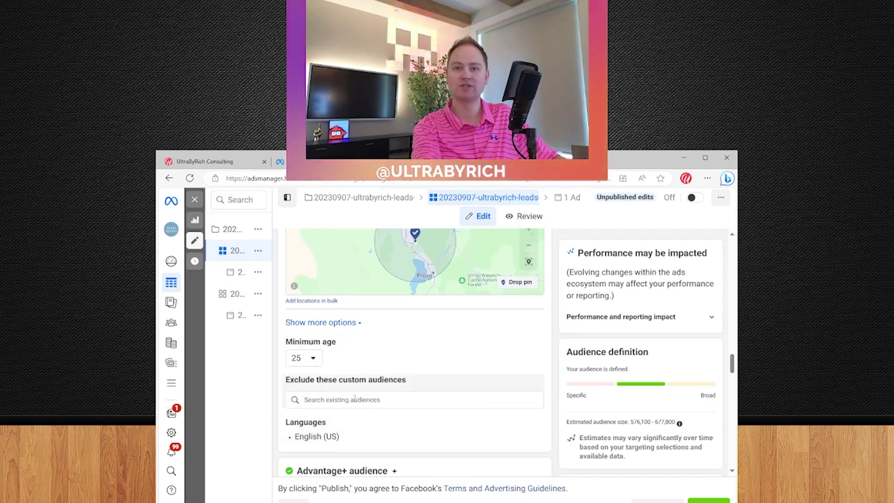
# Exclude the ultrabyrich-retargeting-dotcom-visitor website audience and close the zero-conversions warning.
pyautogui.click(364, 398)
pyautogui.write('ultra')
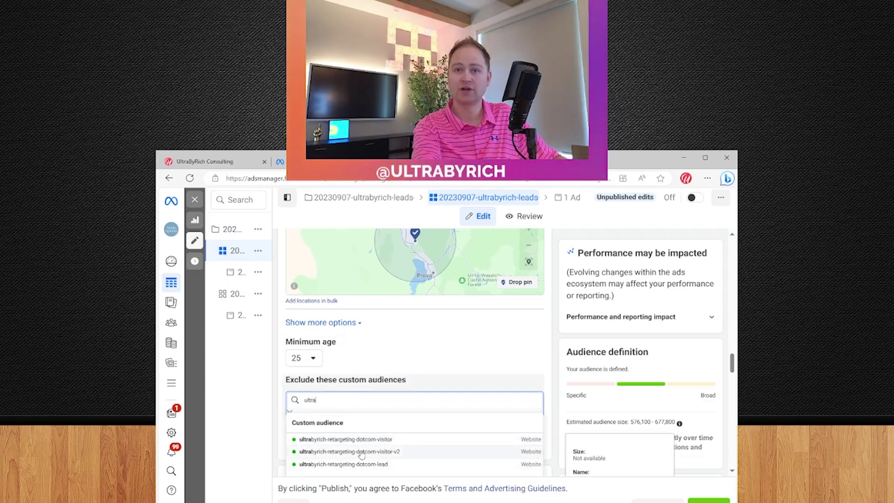
pyautogui.click(354, 440)
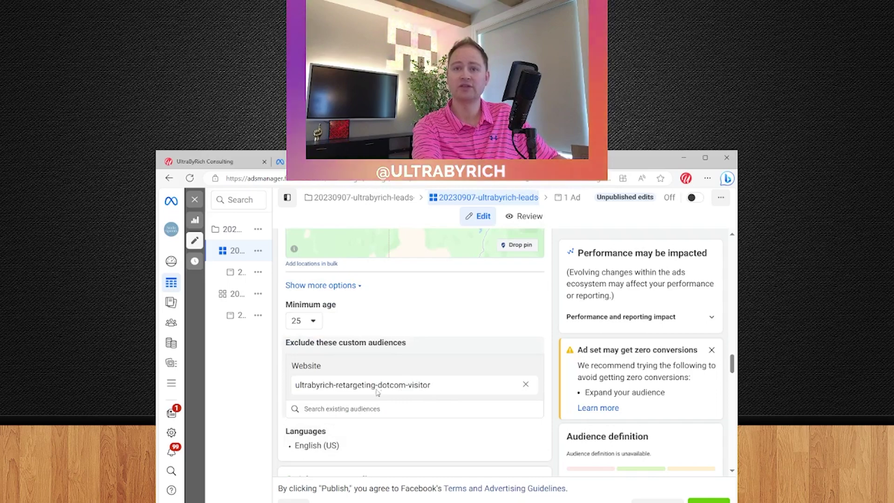
pyautogui.scroll(-1, 466, 395)
pyautogui.click(711, 349)
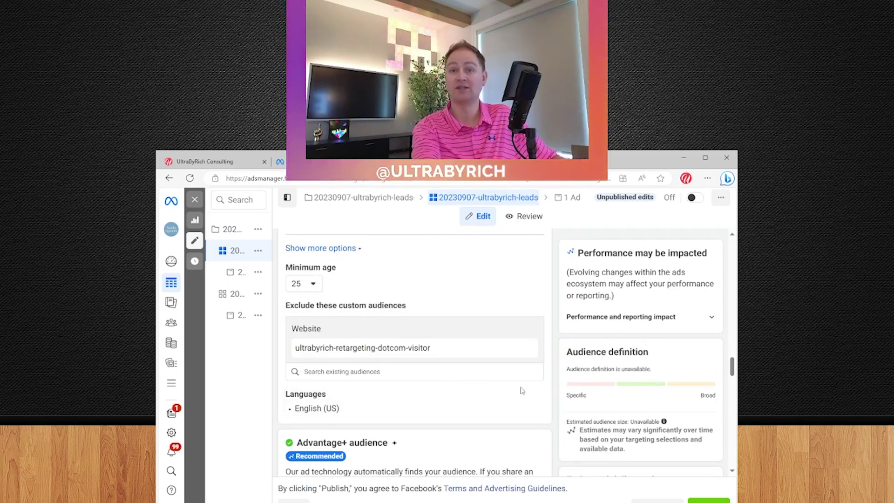
pyautogui.moveTo(510, 357)
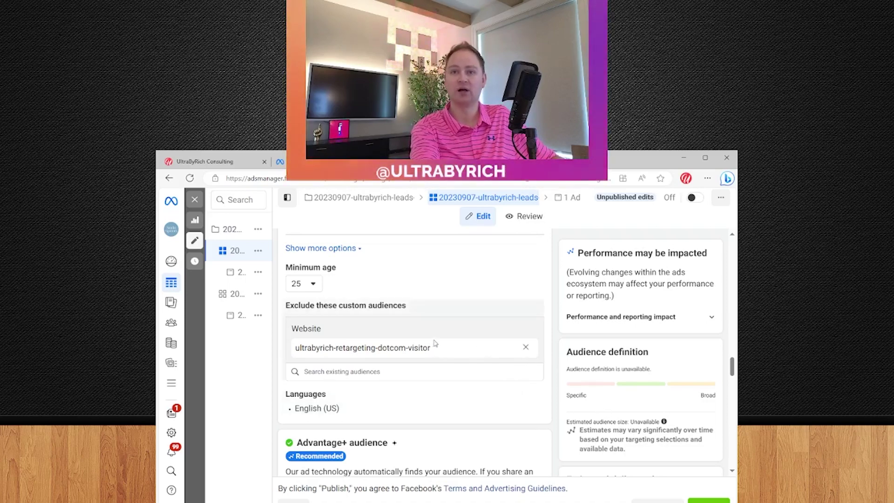
pyautogui.moveTo(555, 437)
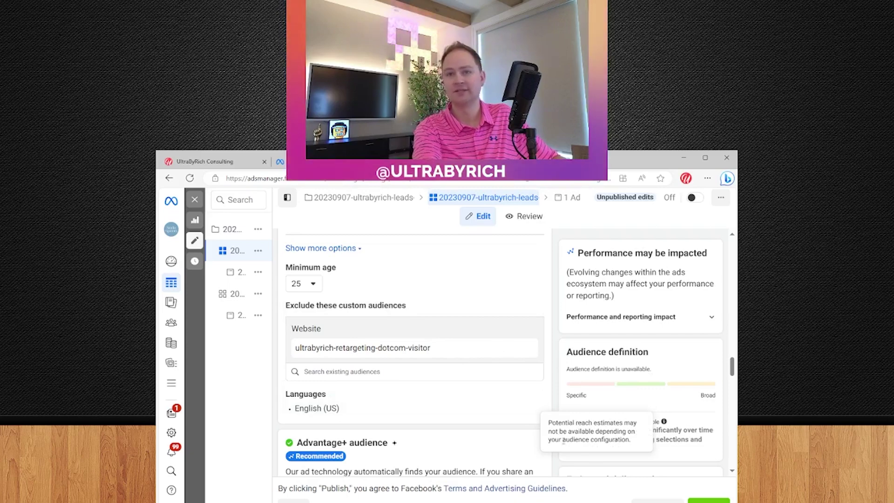
pyautogui.scroll(-1, 504, 378)
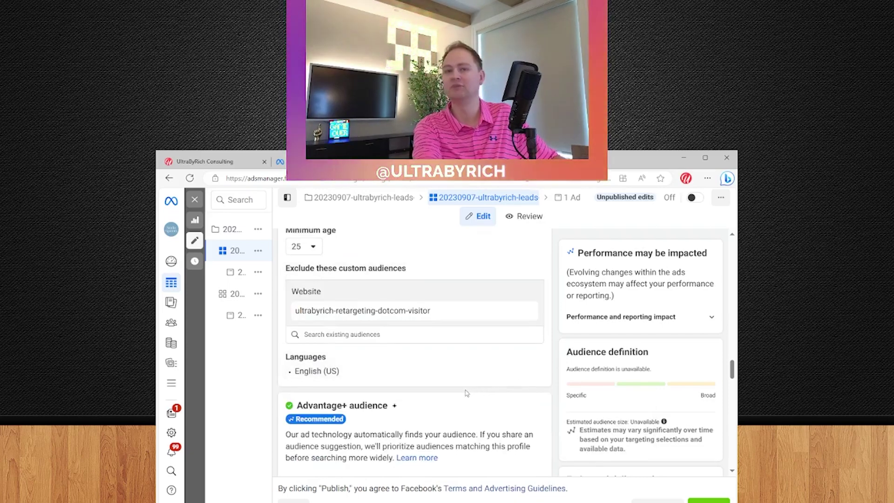
pyautogui.scroll(-2, 440, 386)
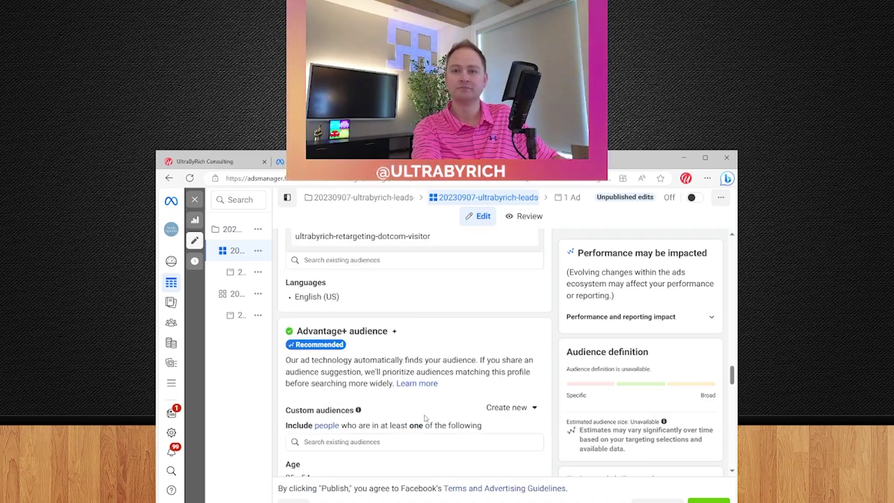
pyautogui.scroll(1, 418, 419)
pyautogui.scroll(-1, 419, 419)
pyautogui.scroll(-1, 316, 338)
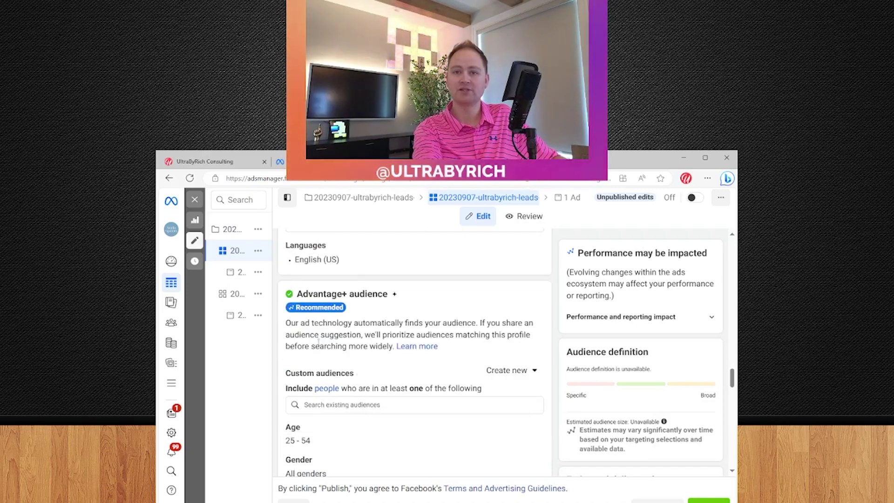
pyautogui.scroll(-2, 354, 372)
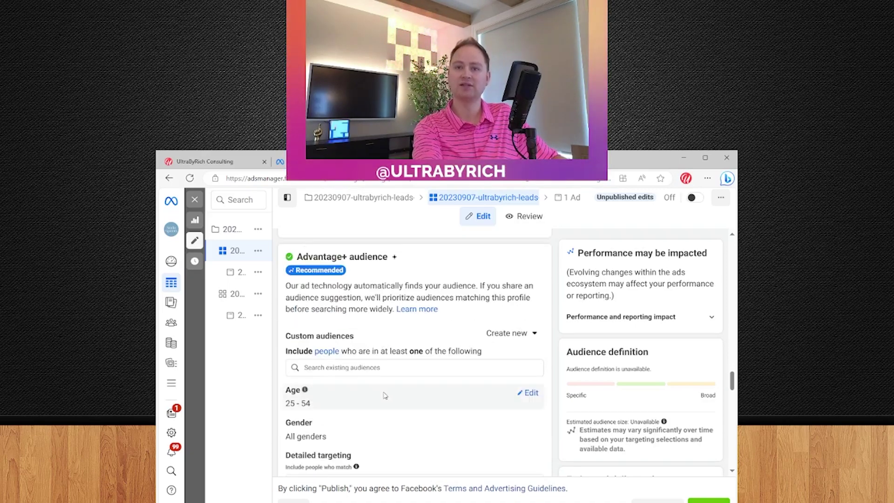
pyautogui.scroll(6, 394, 418)
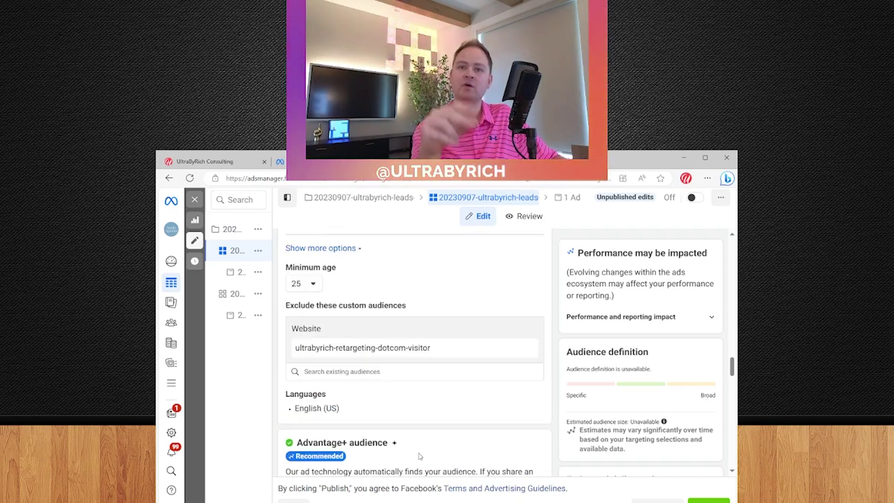
pyautogui.scroll(4, 420, 455)
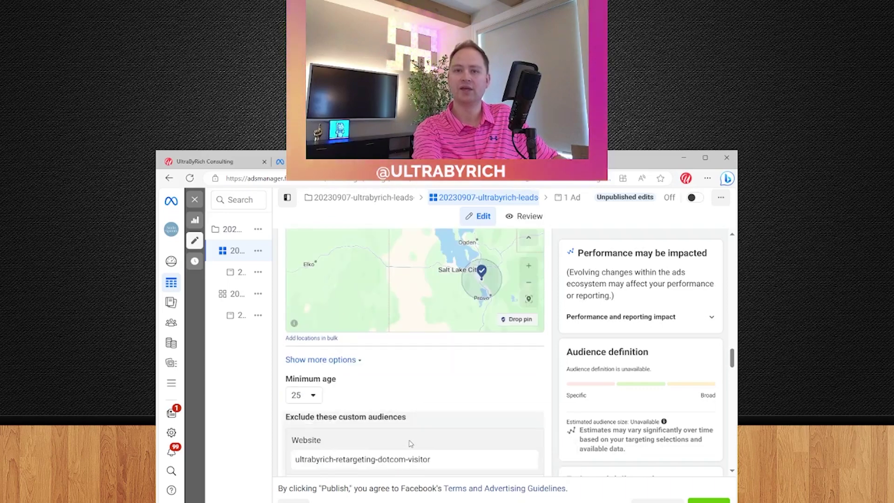
pyautogui.scroll(-4, 400, 437)
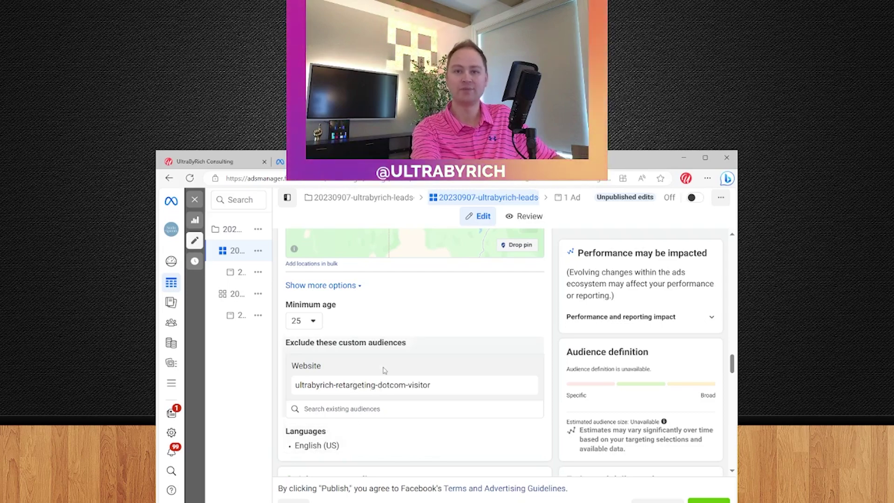
pyautogui.scroll(-6, 395, 376)
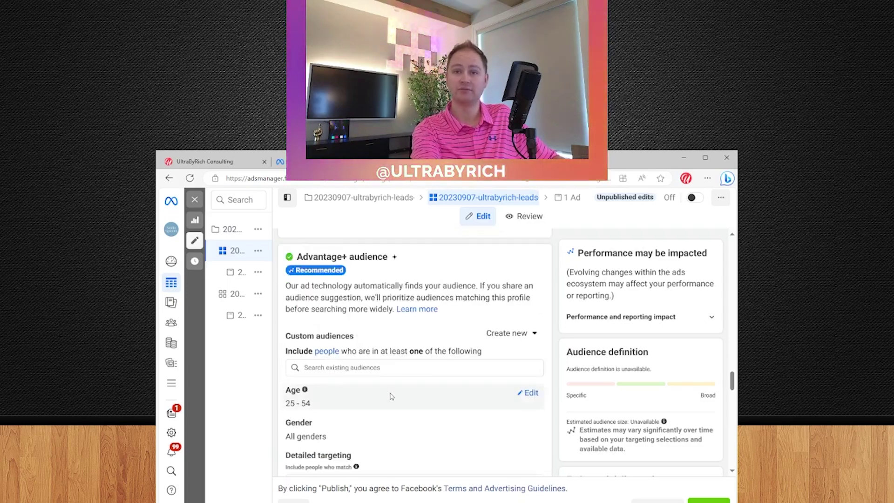
pyautogui.scroll(-1, 390, 396)
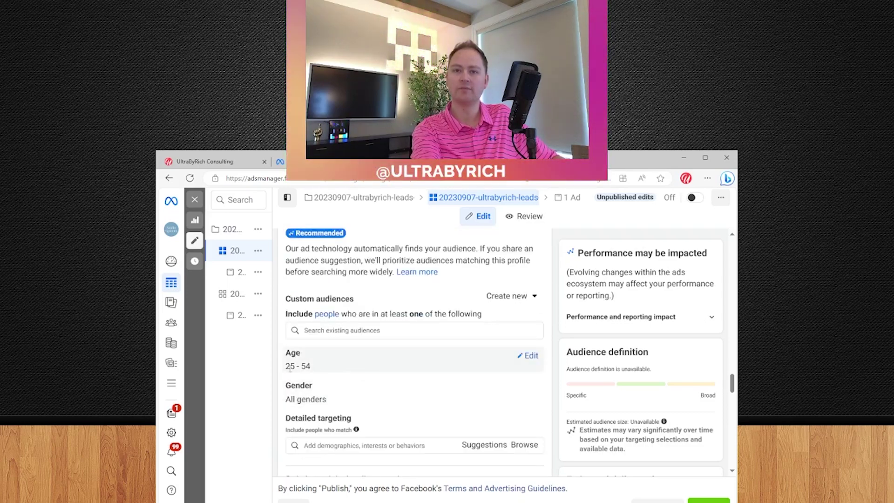
# Make the Age row editable and keep the maximum age at 54, giving 25–54.
pyautogui.click(535, 360)
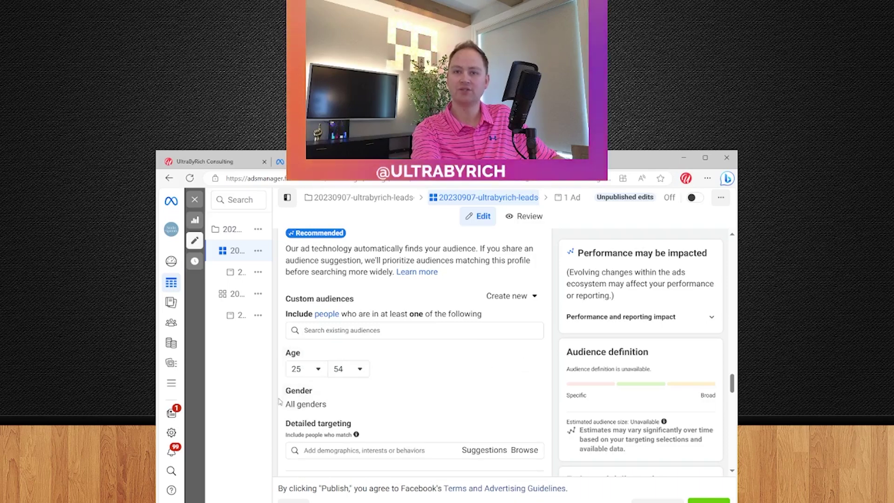
pyautogui.click(356, 370)
pyautogui.scroll(-2, 349, 467)
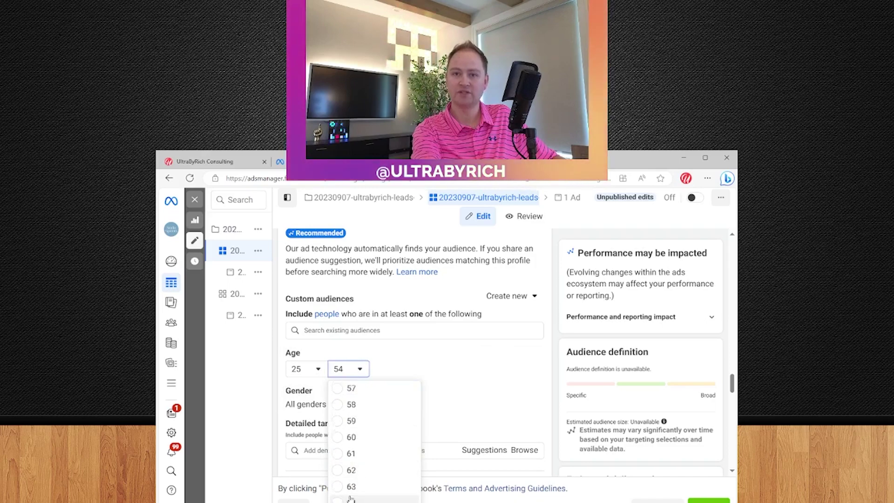
pyautogui.scroll(1, 353, 465)
pyautogui.click(359, 396)
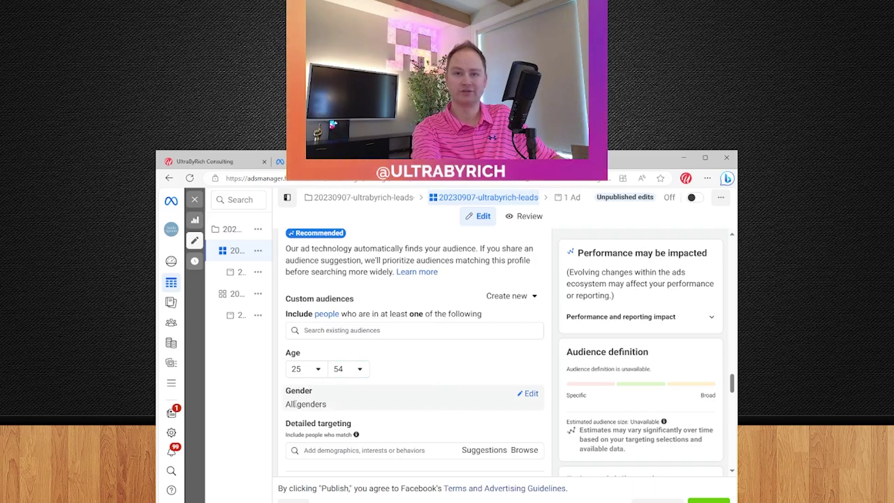
pyautogui.scroll(-1, 371, 402)
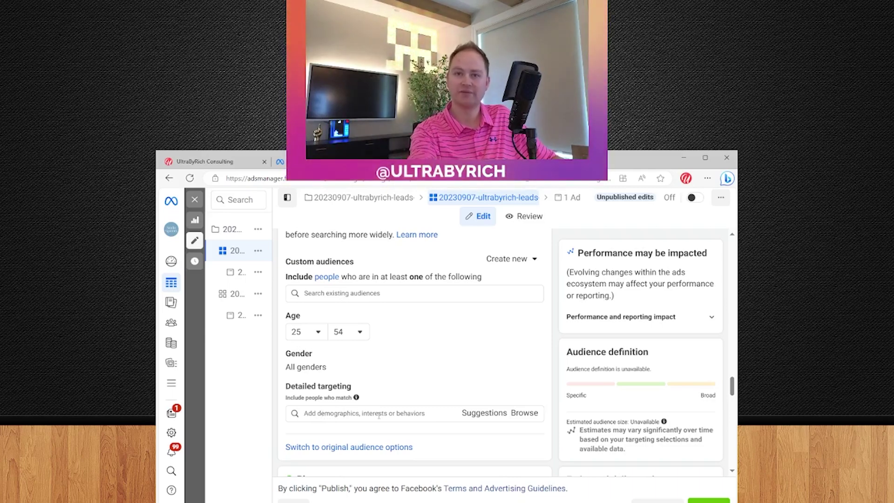
# Add Marketing (business & finance), Advertising (marketing) and Business (business & finance) interests under Detailed targeting.
pyautogui.click(379, 416)
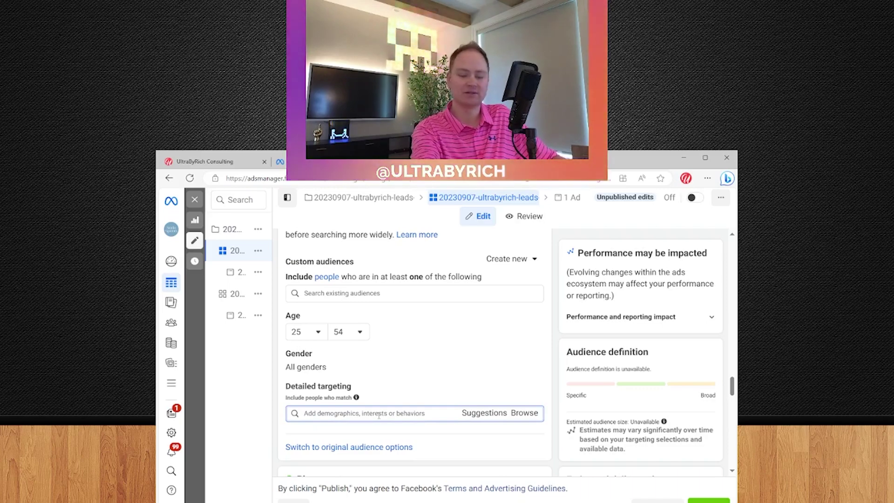
pyautogui.write('marketing')
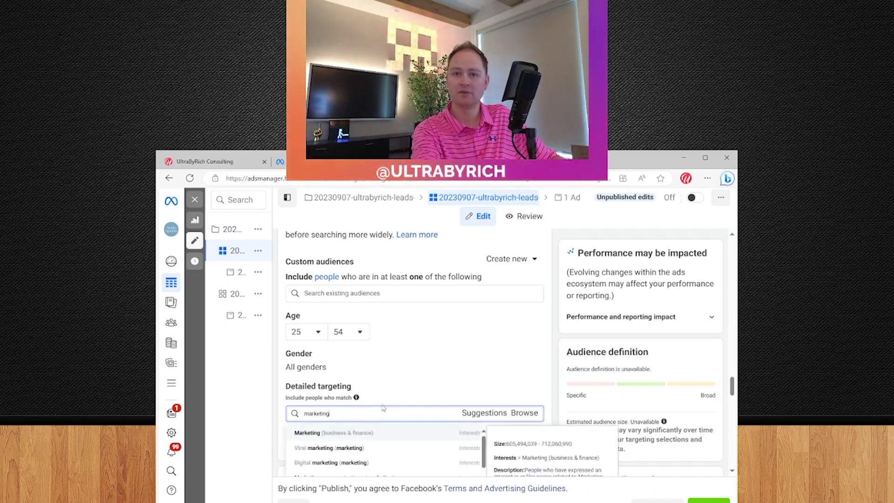
pyautogui.press('Return')
pyautogui.scroll(-2, 377, 391)
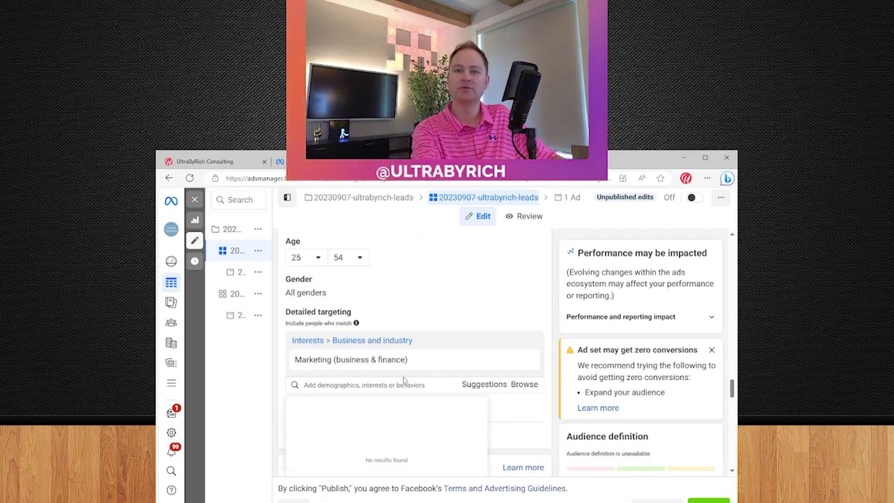
pyautogui.click(372, 383)
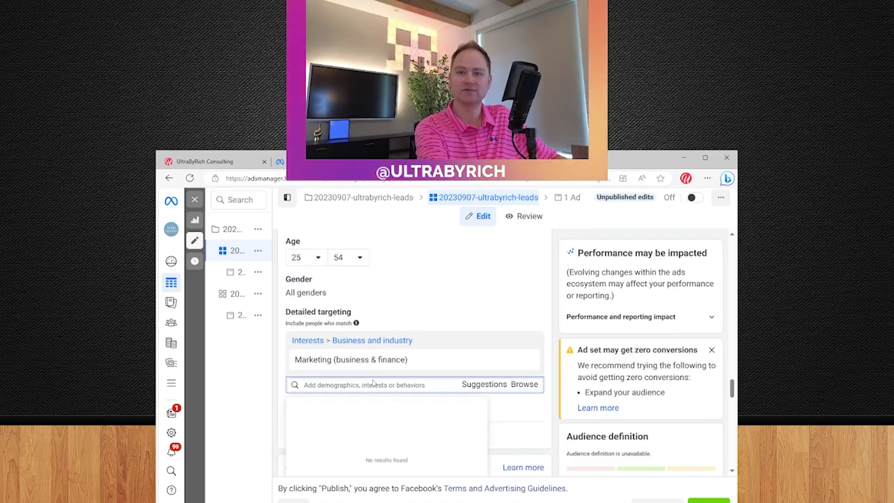
pyautogui.write('advertising')
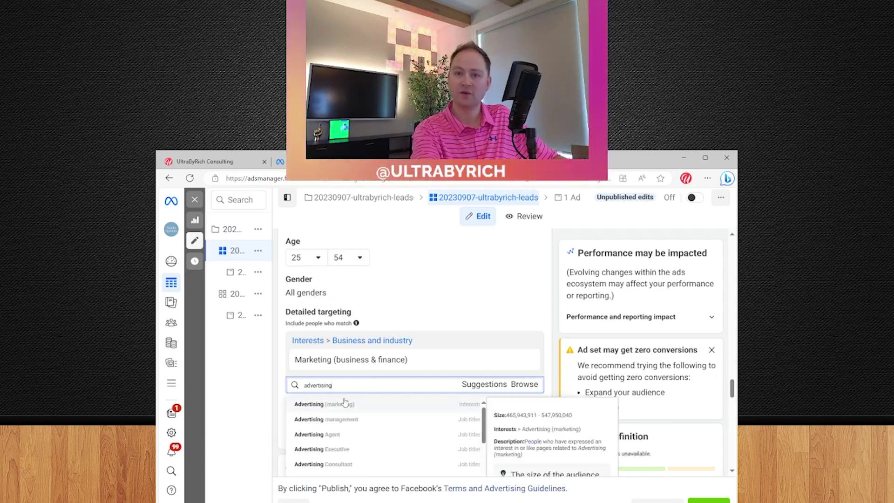
pyautogui.press('Return')
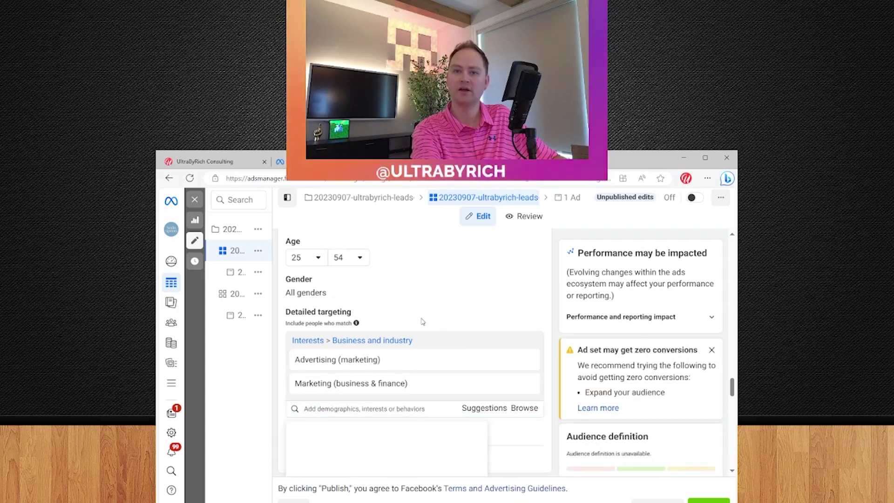
pyautogui.click(345, 408)
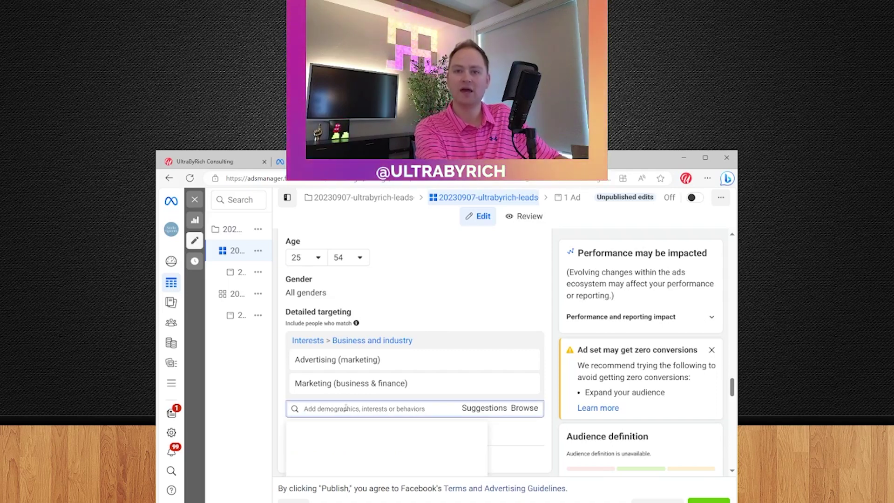
pyautogui.write('business')
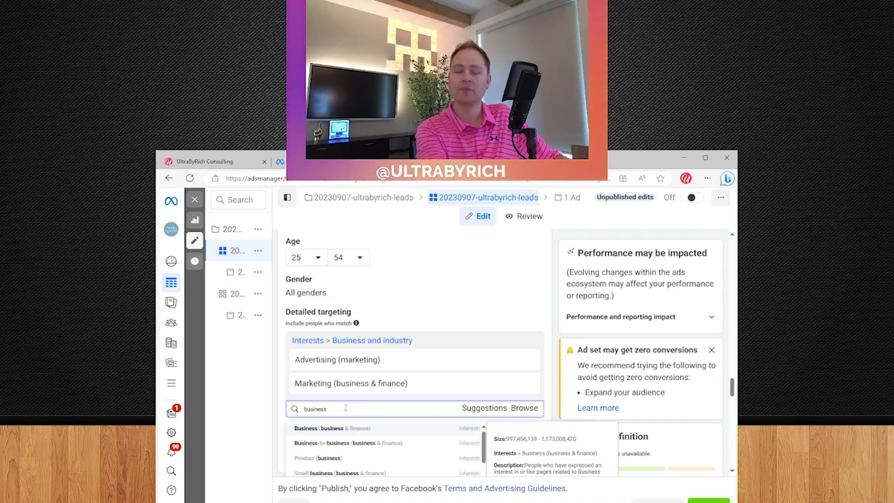
pyautogui.click(366, 430)
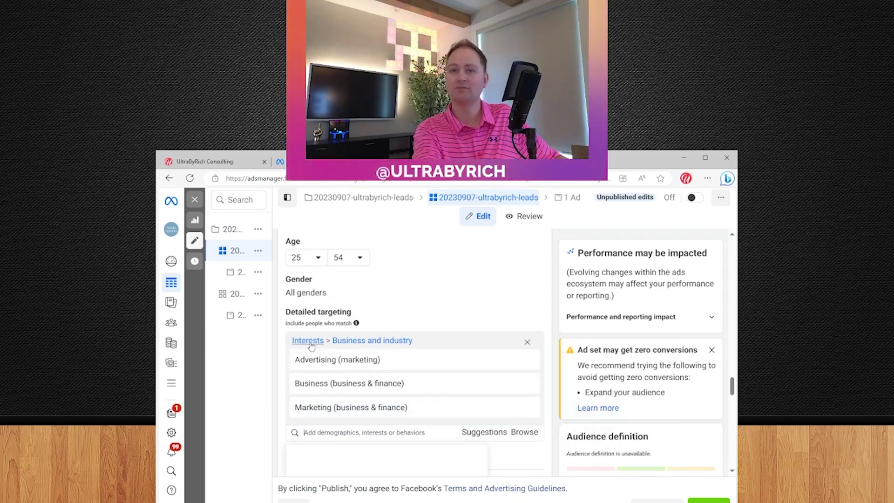
pyautogui.moveTo(455, 365)
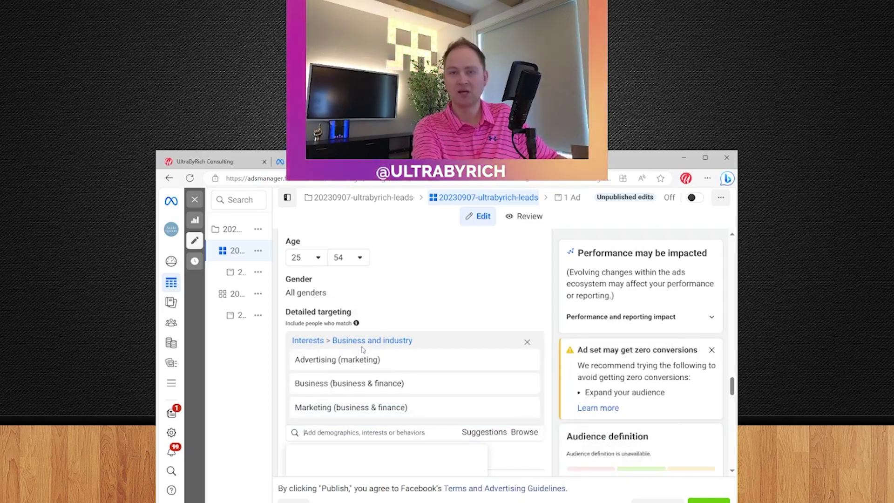
# Close the 'Ad set may get zero conversions' card below the detailed targeting.
pyautogui.moveTo(422, 402)
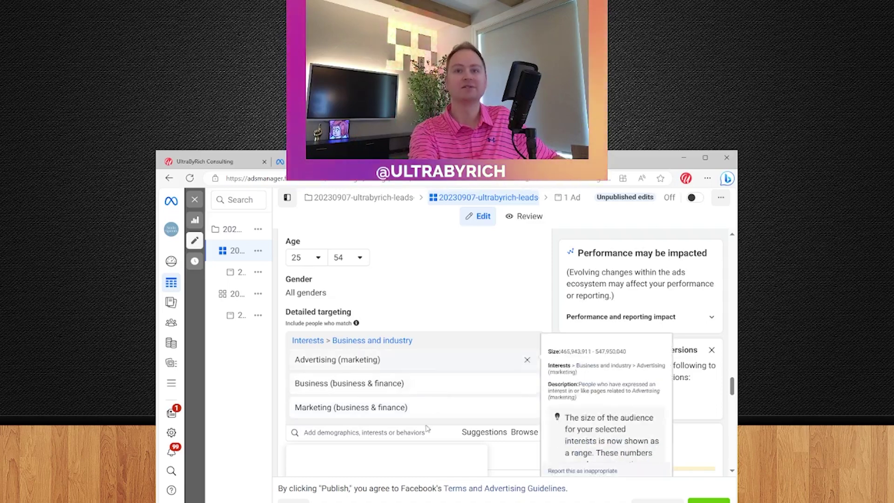
pyautogui.scroll(-8, 433, 365)
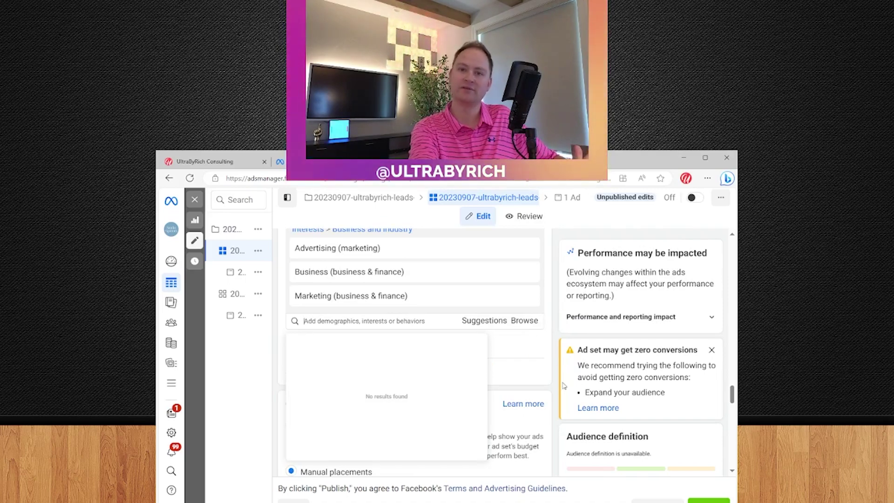
pyautogui.click(712, 350)
pyautogui.scroll(3, 466, 379)
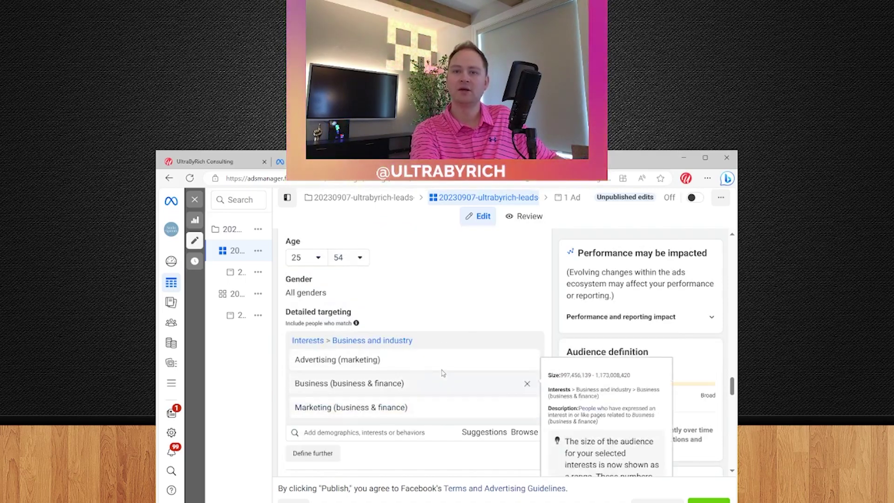
pyautogui.scroll(5, 411, 401)
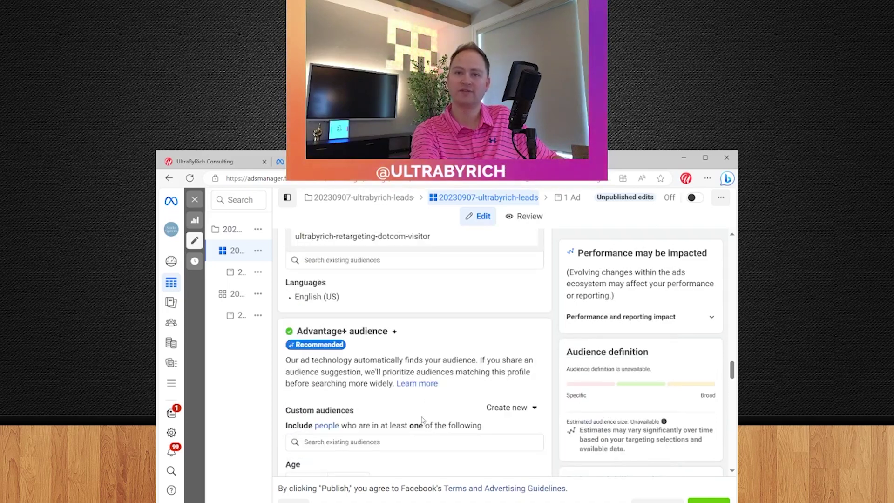
pyautogui.scroll(-5, 399, 406)
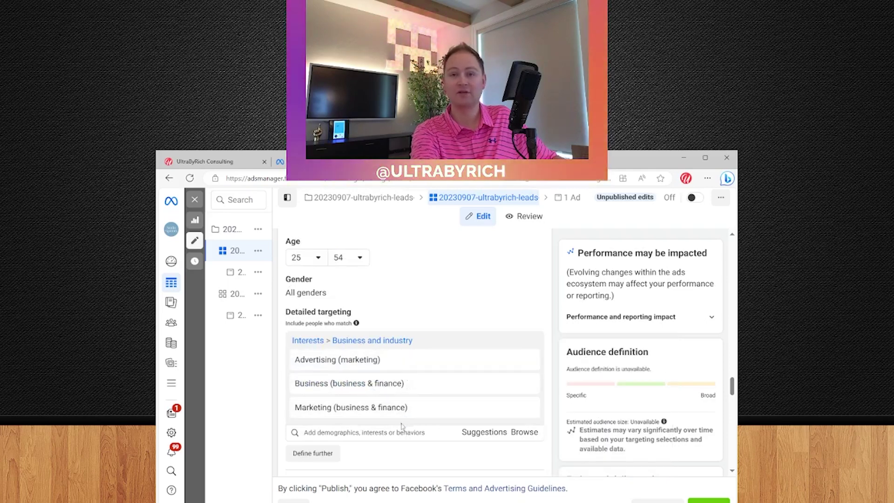
pyautogui.scroll(3, 366, 344)
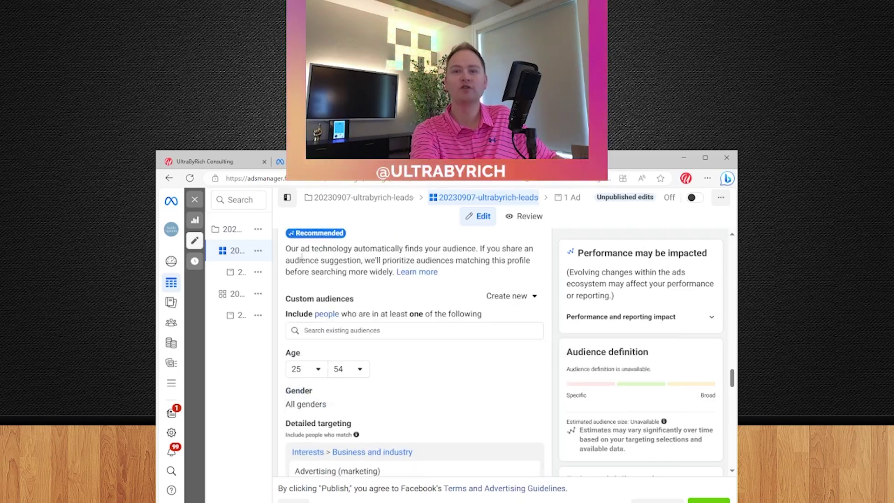
pyautogui.scroll(2, 305, 302)
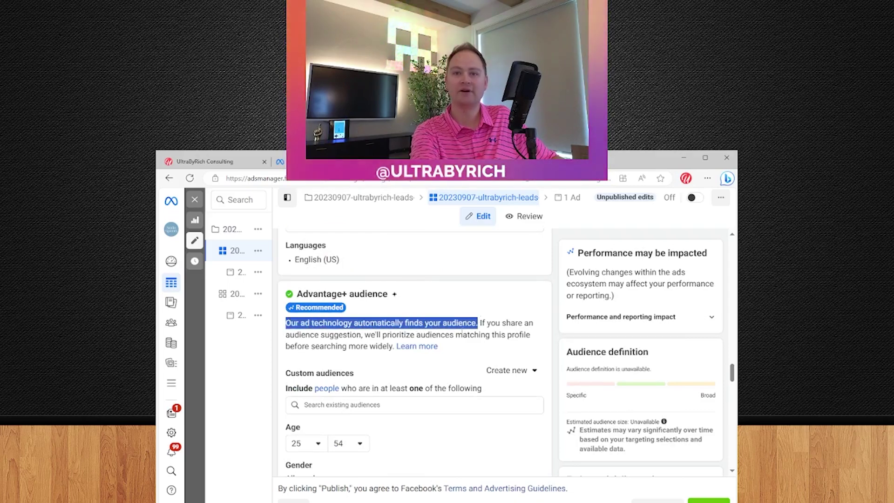
pyautogui.scroll(7, 473, 317)
pyautogui.scroll(-1, 474, 301)
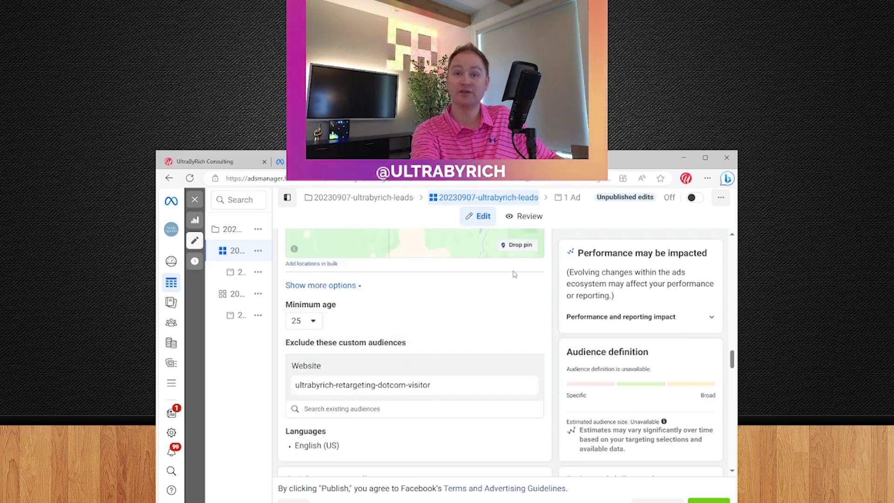
pyautogui.scroll(-2, 406, 366)
pyautogui.scroll(-1, 473, 421)
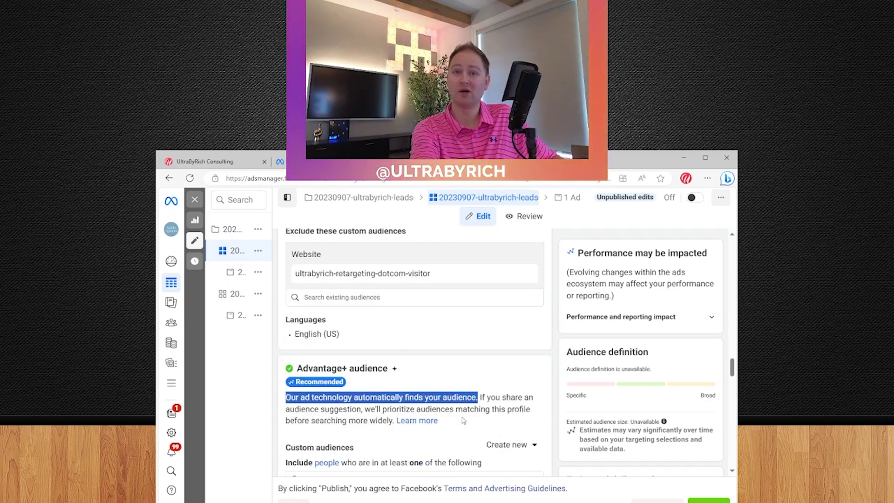
pyautogui.click(481, 398)
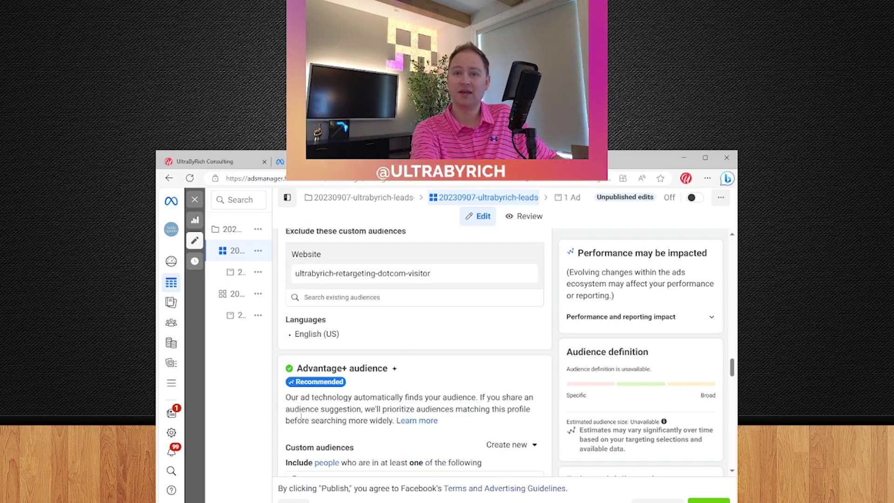
pyautogui.moveTo(366, 408); pyautogui.dragTo(389, 421)
pyautogui.scroll(-4, 377, 414)
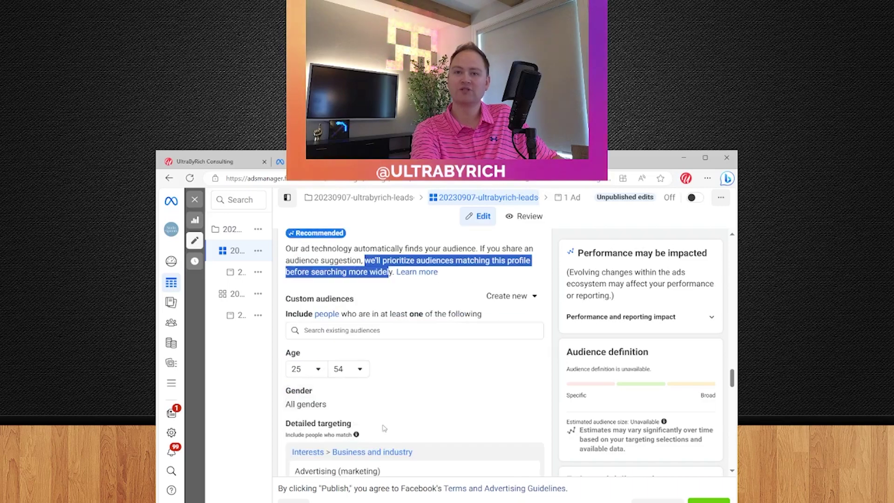
pyautogui.scroll(1, 364, 382)
pyautogui.scroll(1, 363, 383)
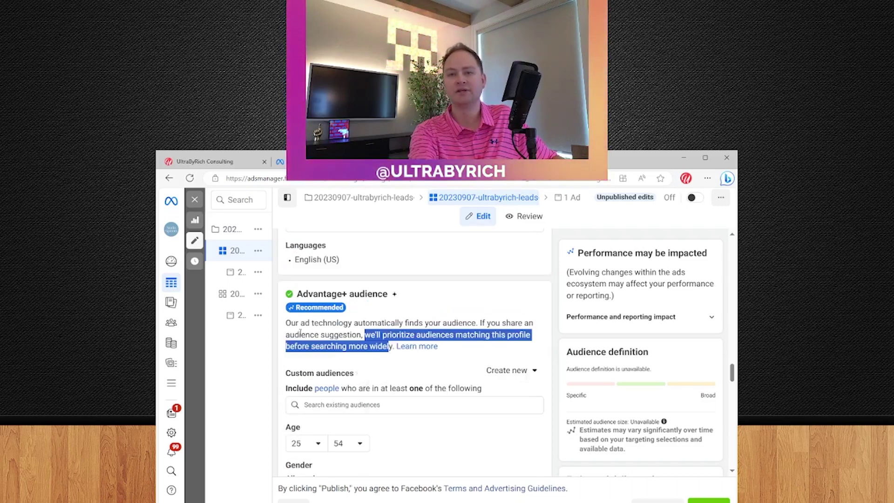
pyautogui.click(419, 391)
pyautogui.scroll(-3, 433, 409)
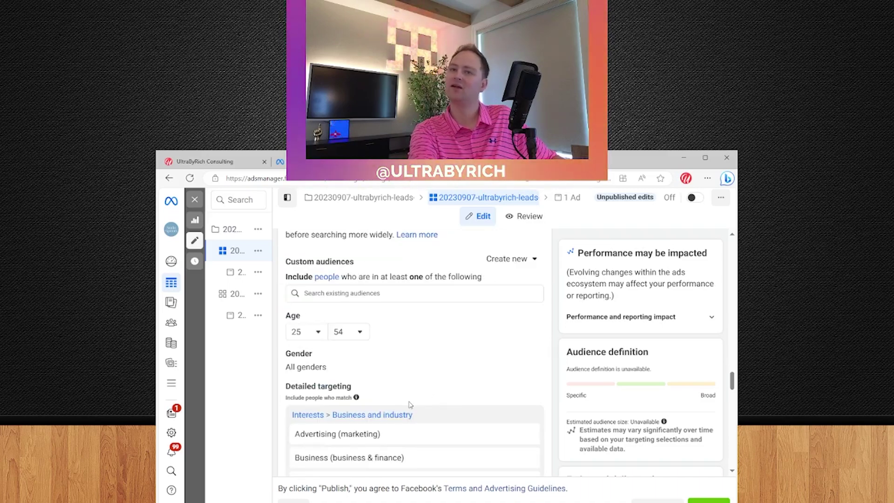
pyautogui.scroll(3, 410, 403)
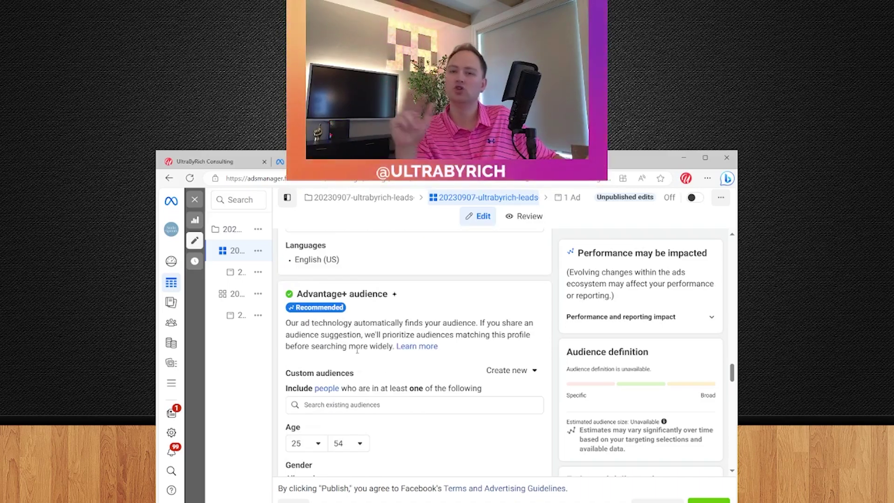
pyautogui.scroll(-3, 363, 359)
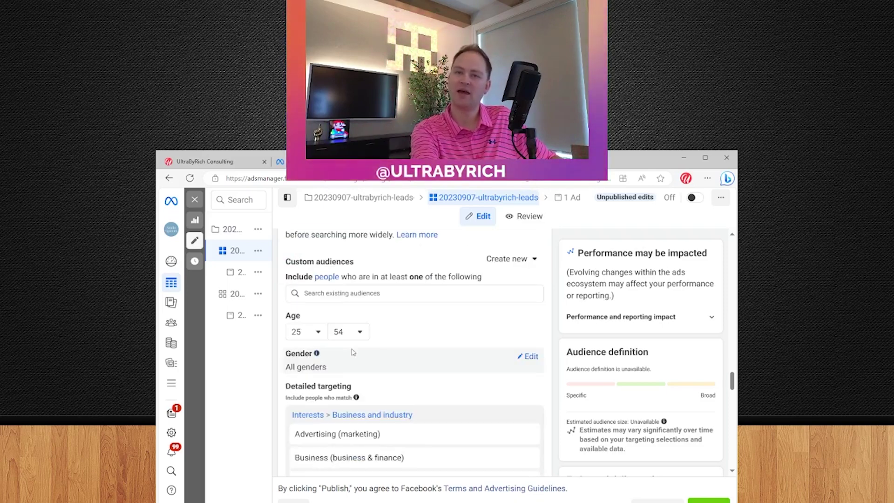
pyautogui.scroll(-1, 406, 360)
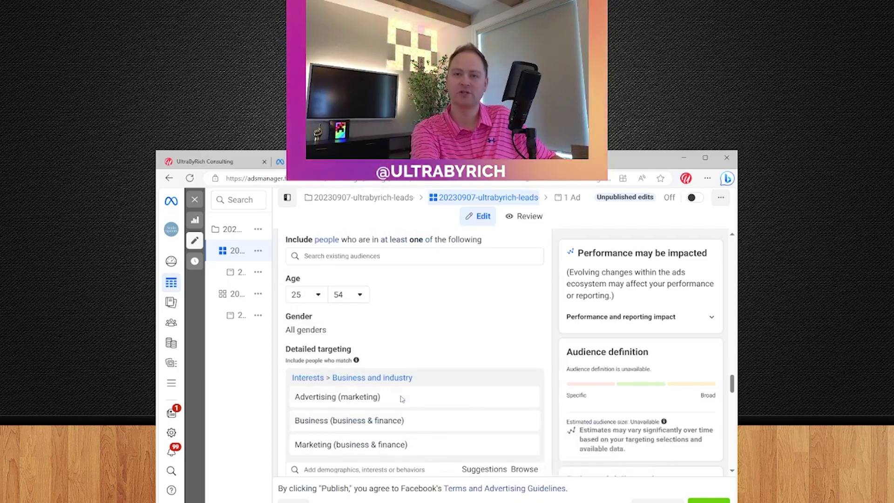
pyautogui.moveTo(404, 392)
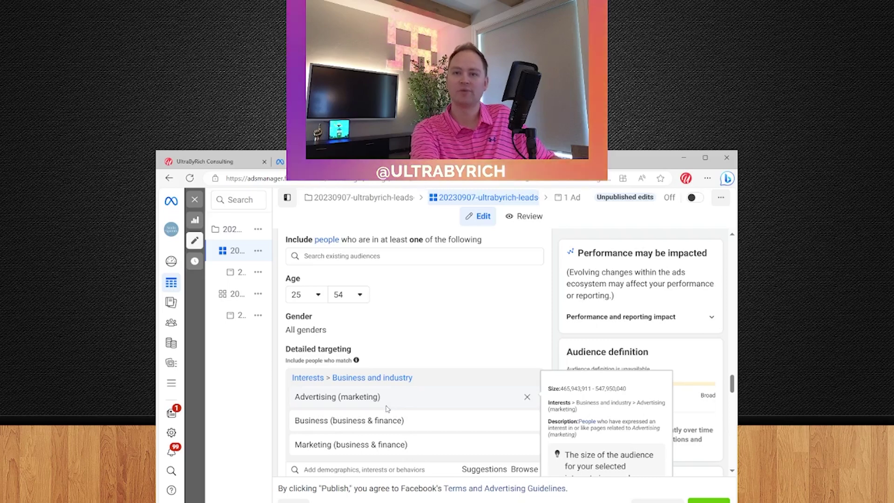
pyautogui.moveTo(397, 454)
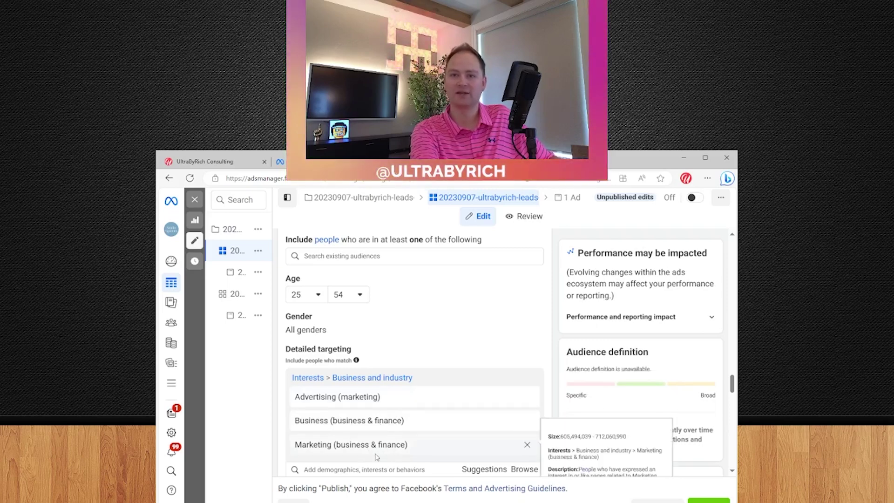
pyautogui.scroll(2, 409, 326)
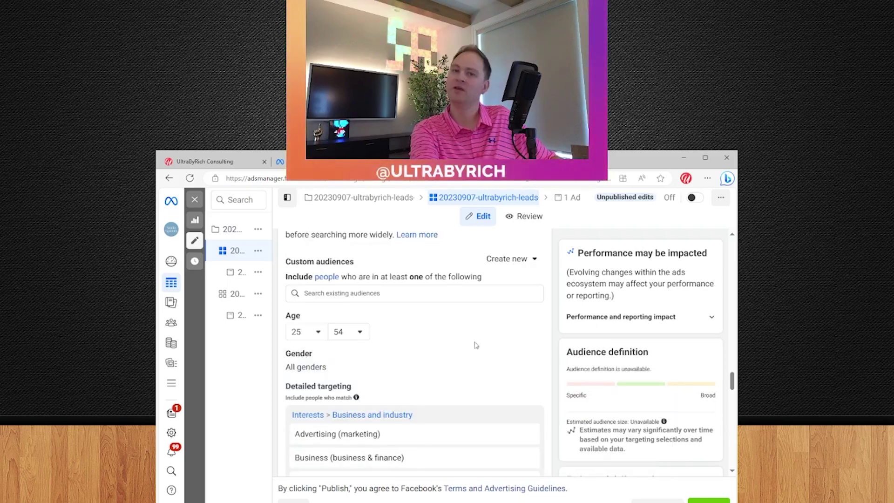
pyautogui.scroll(6, 409, 308)
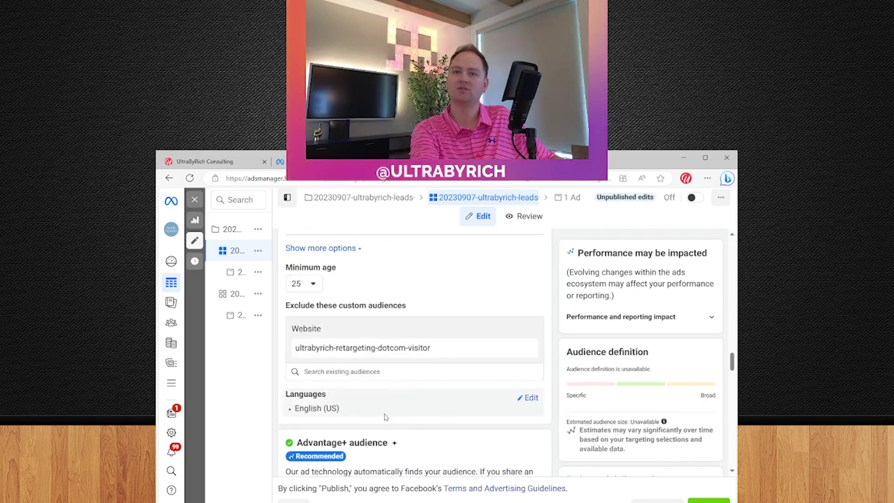
pyautogui.moveTo(320, 379)
pyautogui.scroll(2, 420, 409)
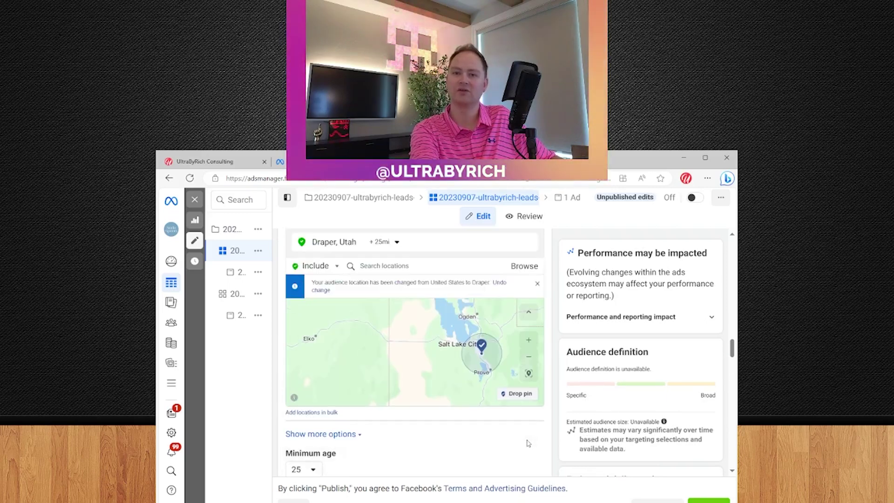
pyautogui.scroll(-4, 499, 440)
pyautogui.scroll(-7, 498, 440)
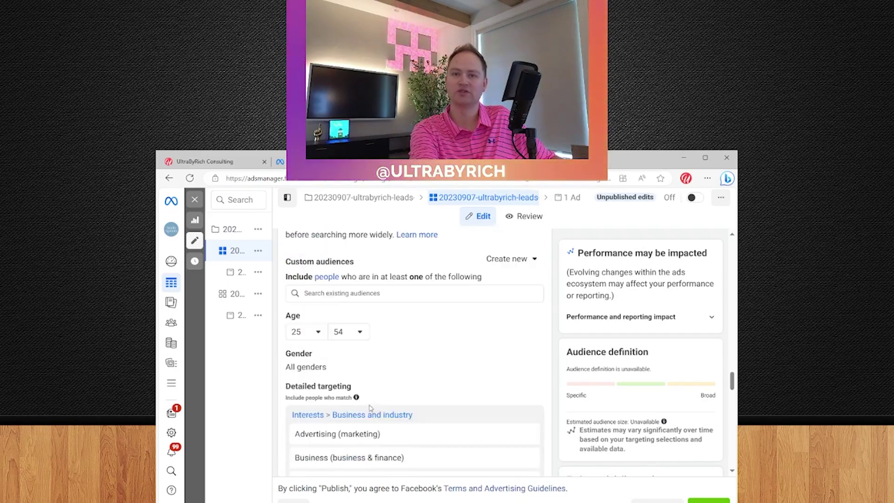
pyautogui.scroll(2, 469, 391)
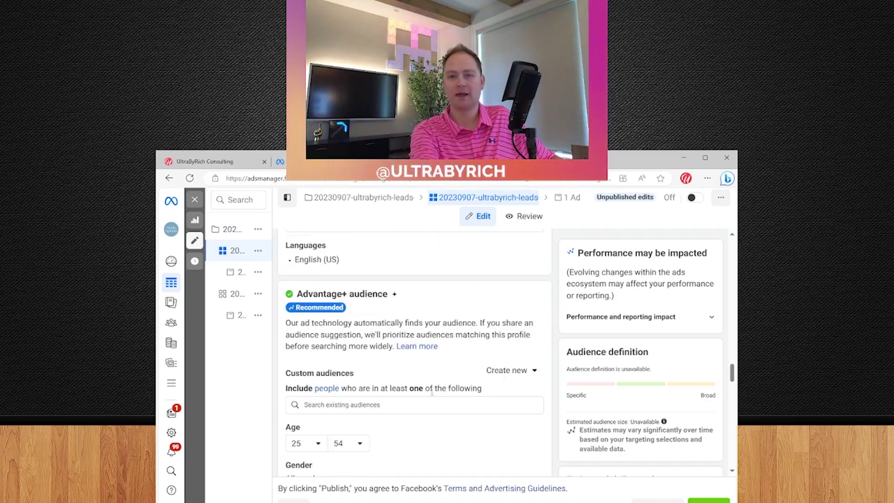
# Skim the Advantage+ audience Help Center article, then return to the ad set editor showing ages 25–54.
pyautogui.click(381, 161)
pyautogui.scroll(-9, 406, 192)
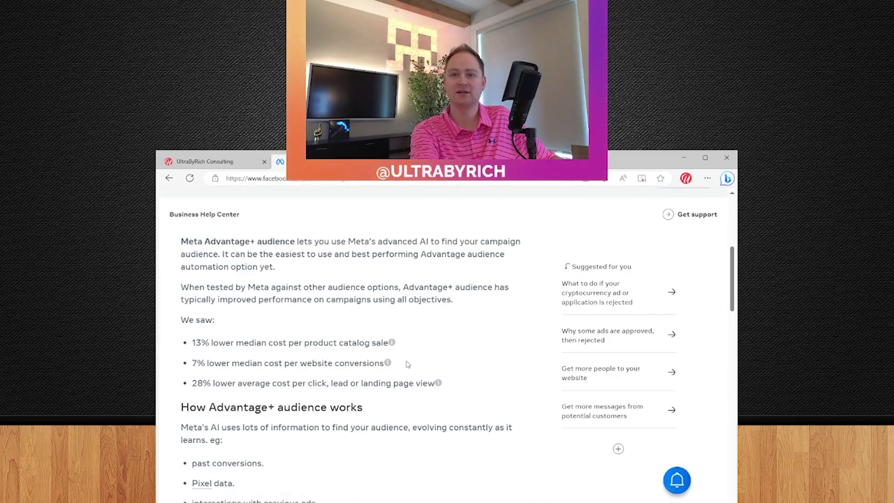
pyautogui.click(325, 161)
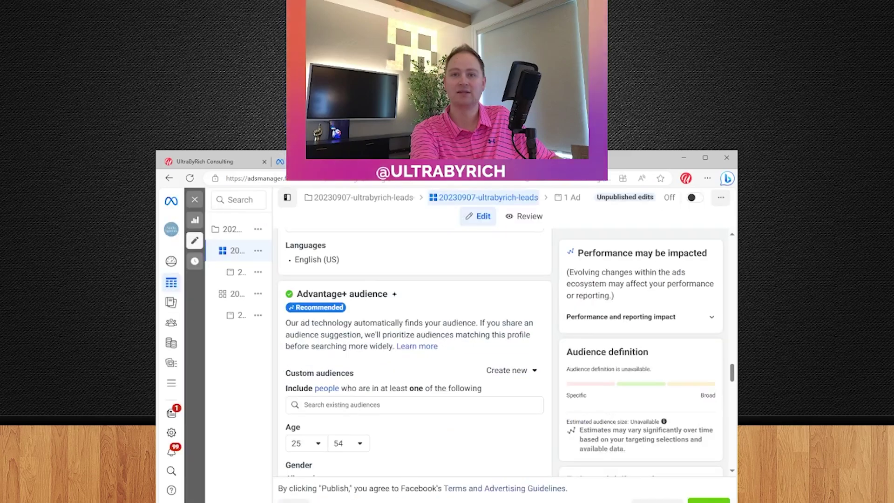